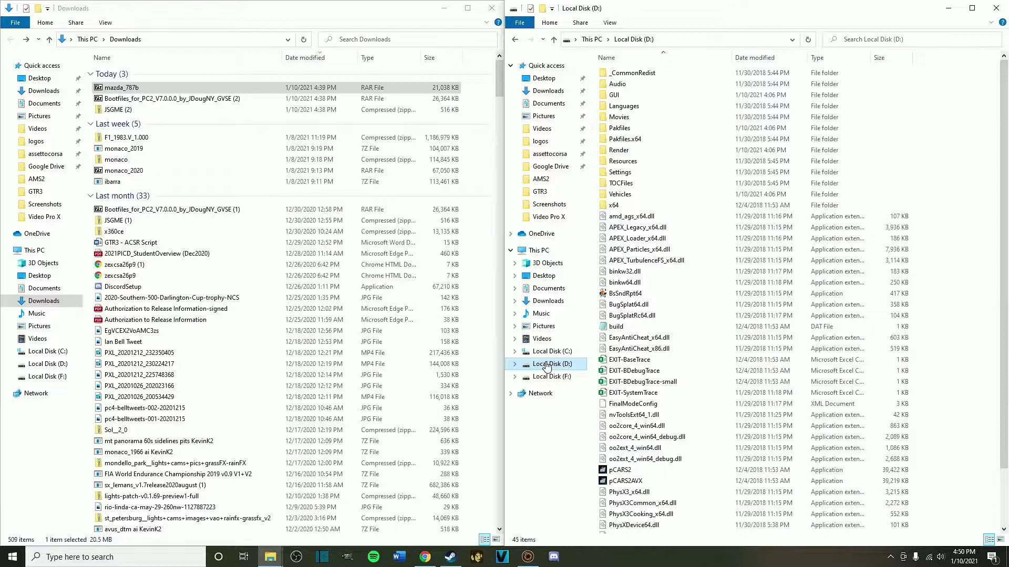
- In the right window, browse drive D to Program Files (x86) > Steam > steamapps
{"action": "left_click", "coordinate": [185, 89]}
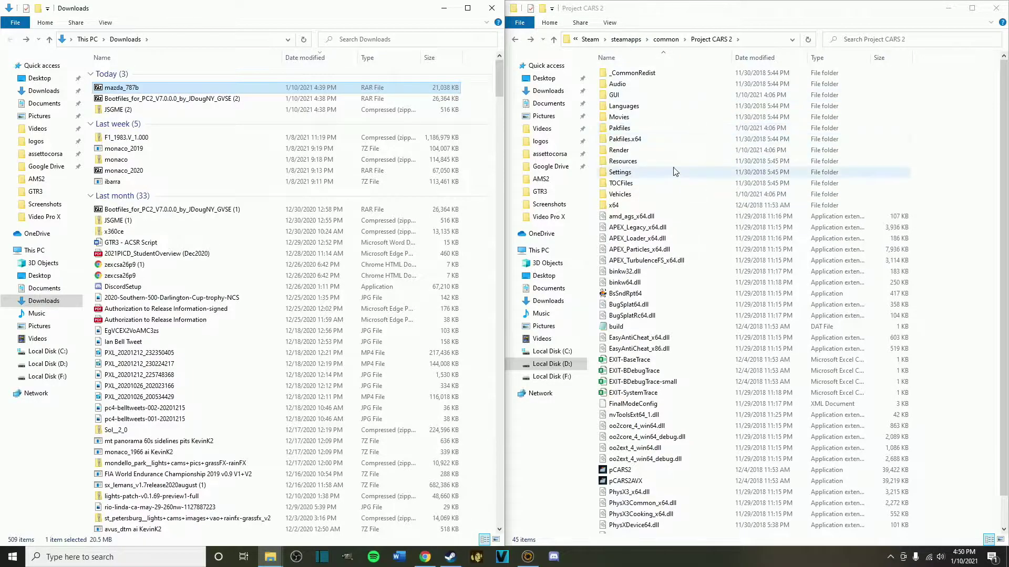
{"action": "left_click", "coordinate": [550, 363]}
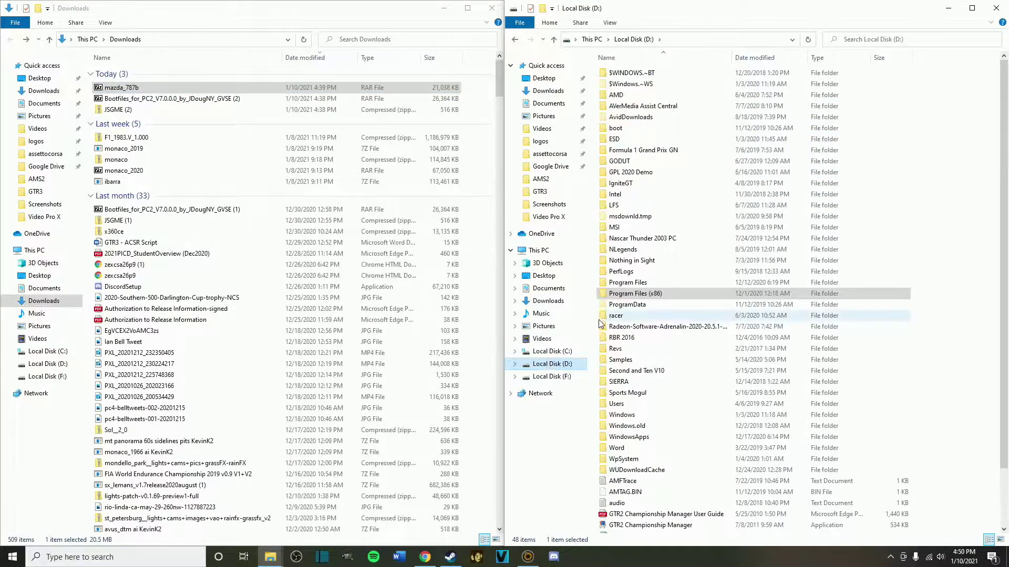
{"action": "double_click", "coordinate": [630, 294]}
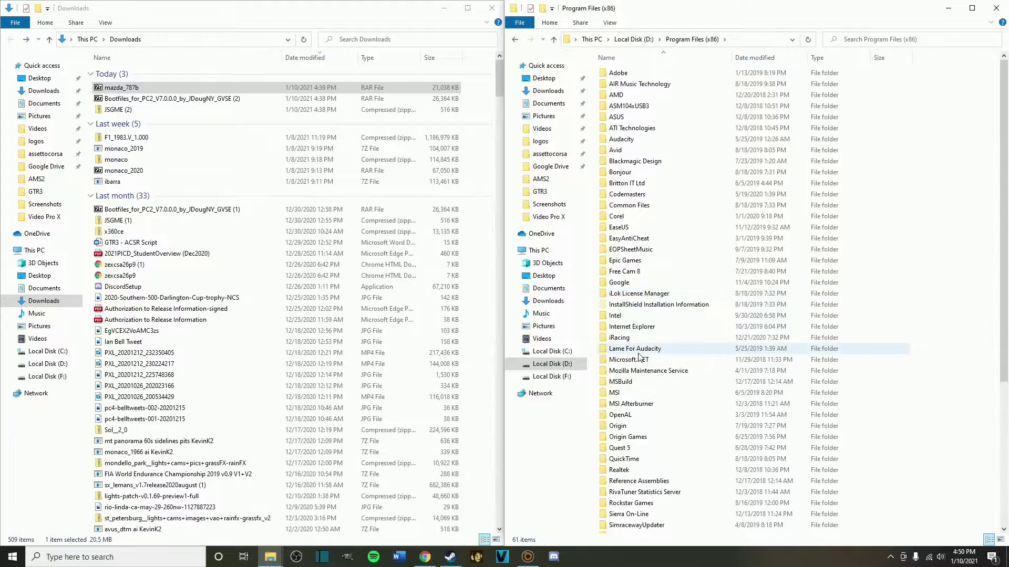
{"action": "scroll", "coordinate": [640, 357], "scroll_direction": "down", "scroll_amount": 6}
{"action": "double_click", "coordinate": [612, 408]}
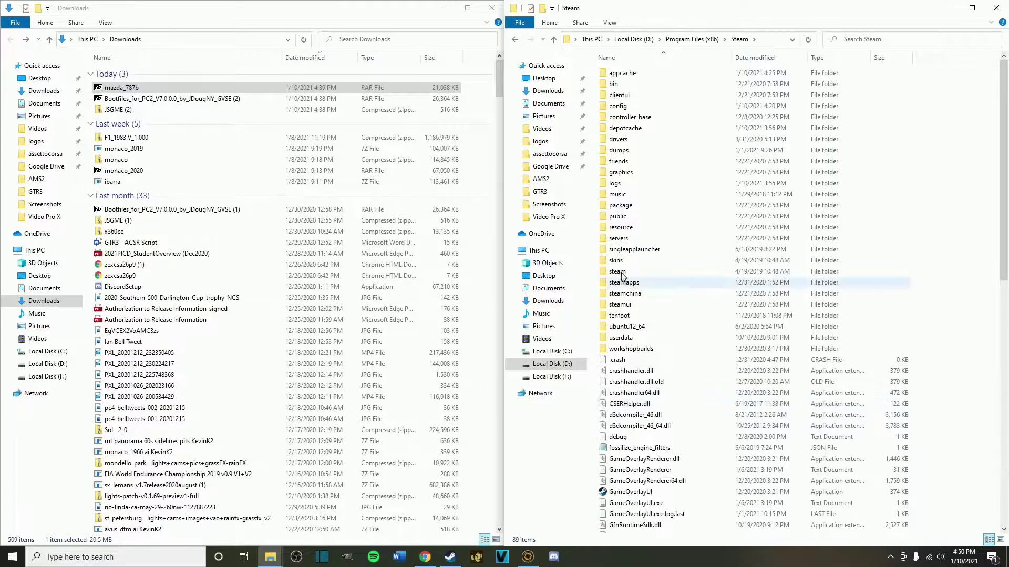
{"action": "double_click", "coordinate": [634, 283]}
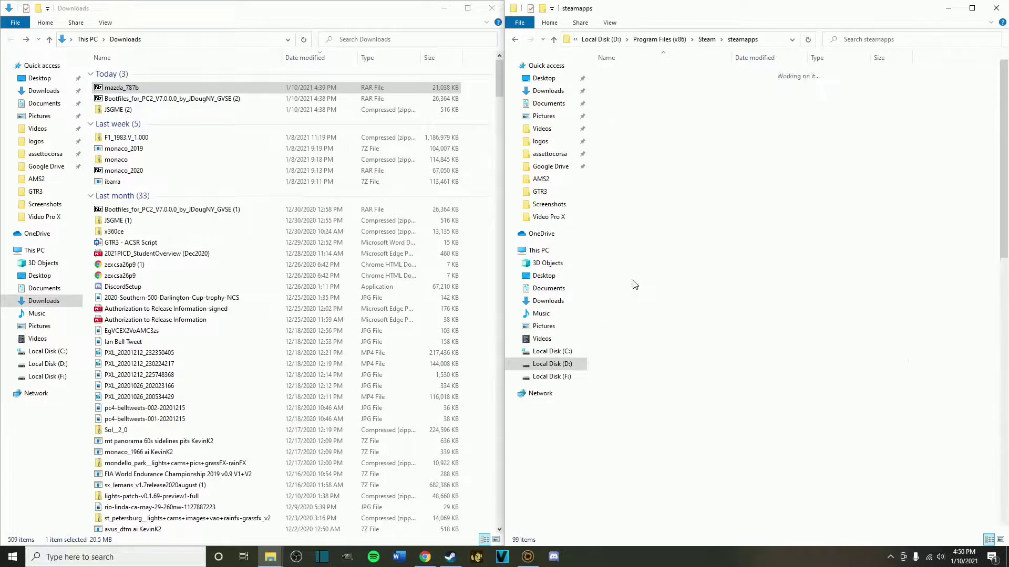
- Reach common > Project CARS 2 on the right, and open the JSGME (2) zip on the left
{"action": "left_click", "coordinate": [634, 73]}
{"action": "double_click", "coordinate": [634, 75]}
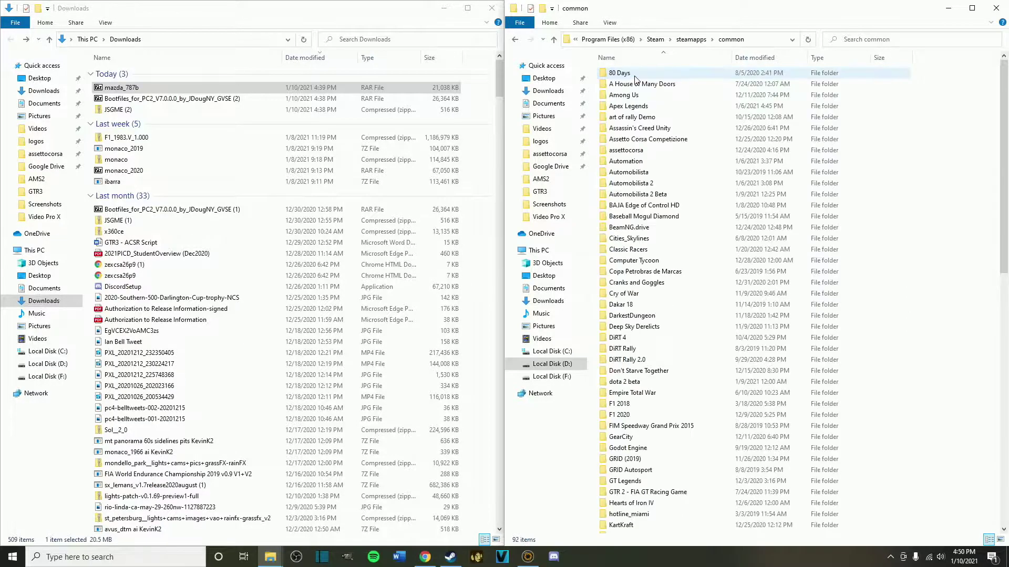
{"action": "scroll", "coordinate": [635, 378], "scroll_direction": "down", "scroll_amount": 8}
{"action": "scroll", "coordinate": [634, 376], "scroll_direction": "down", "scroll_amount": 4}
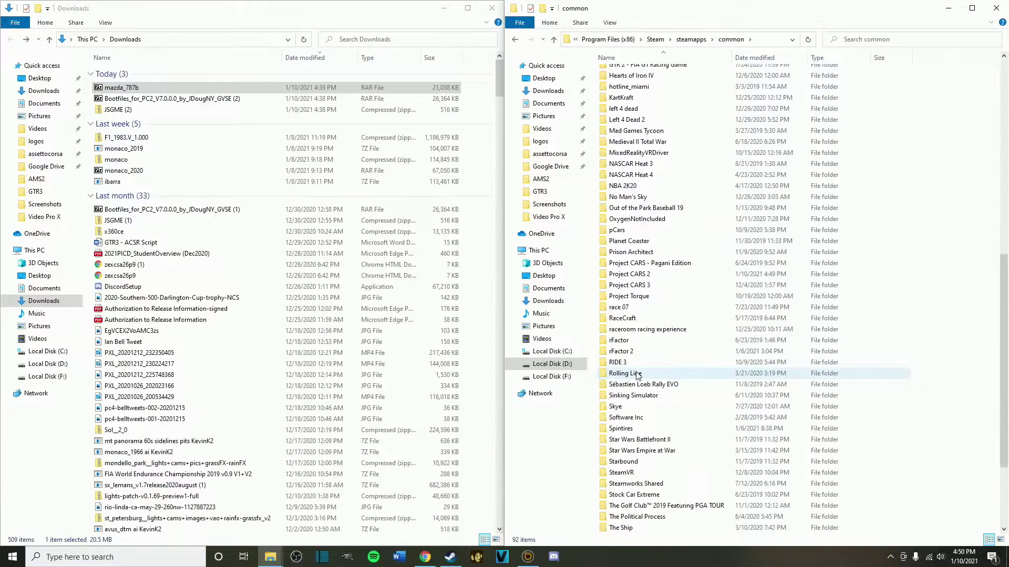
{"action": "double_click", "coordinate": [656, 277]}
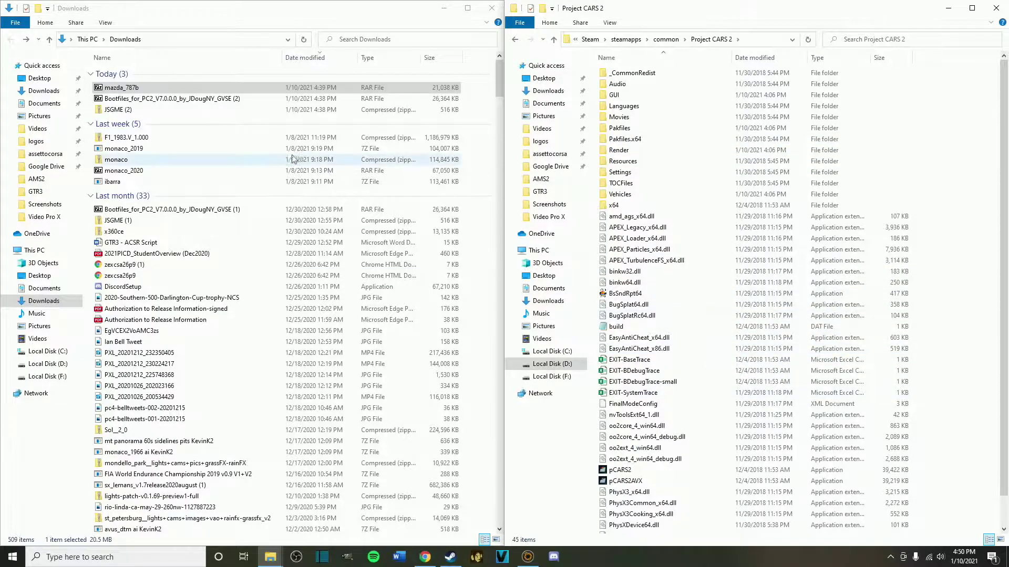
{"action": "double_click", "coordinate": [137, 110]}
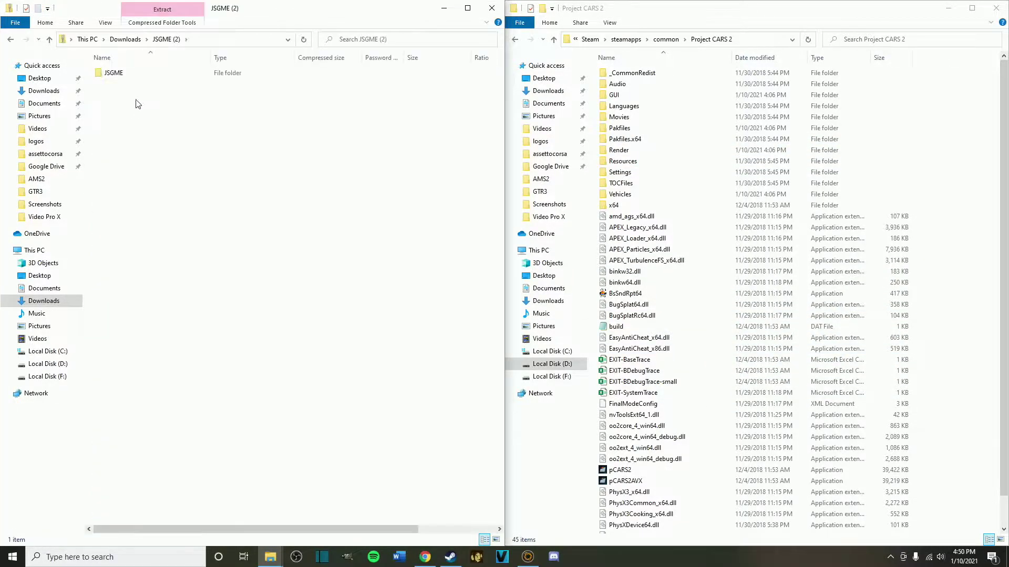
- Copy all five items from the zip's JSGME folder into the Project CARS 2 folder
{"action": "double_click", "coordinate": [111, 72]}
{"action": "left_click_drag", "start_coordinate": [122, 134], "coordinate": [108, 76]}
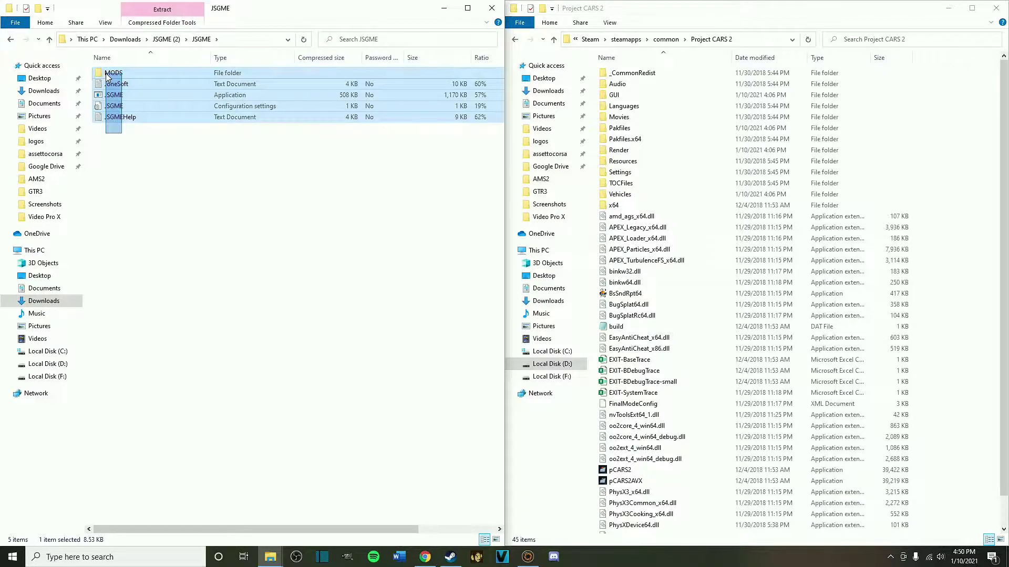
{"action": "left_click_drag", "start_coordinate": [107, 76], "coordinate": [948, 185]}
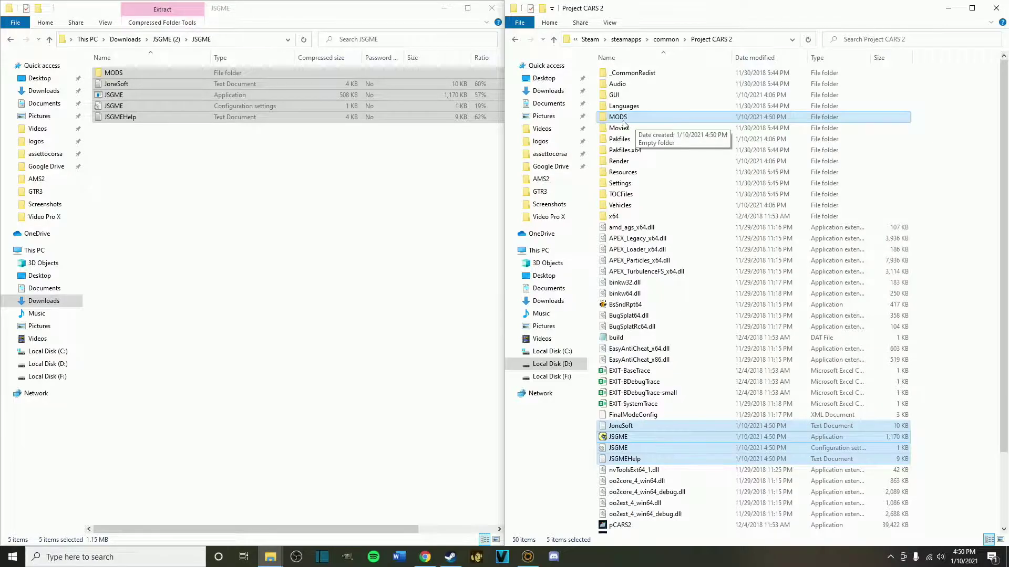
- Return to Downloads and select the Bootfiles RAR archive
{"action": "left_click", "coordinate": [258, 261]}
{"action": "left_click", "coordinate": [10, 42]}
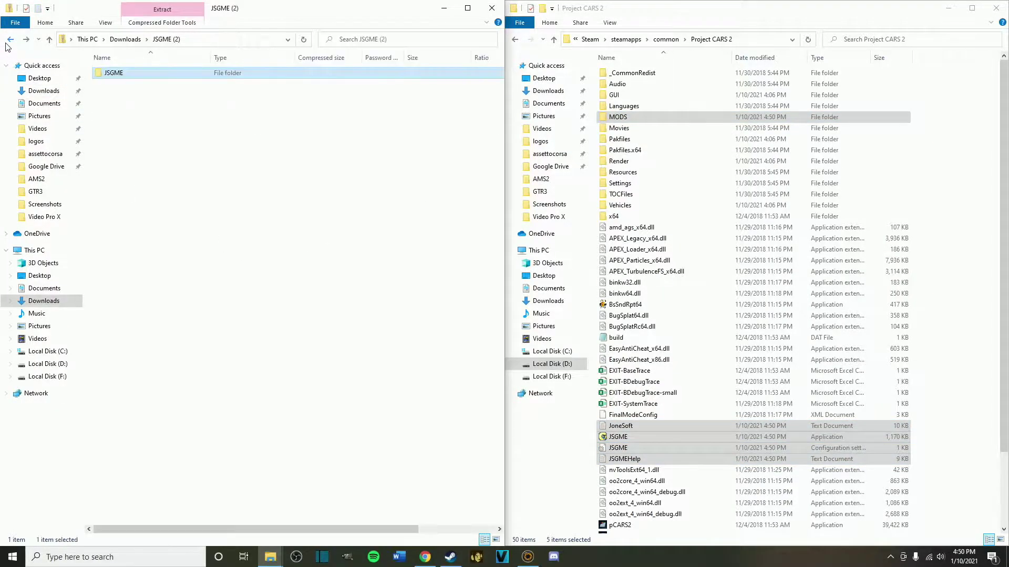
{"action": "left_click", "coordinate": [9, 42]}
{"action": "left_click", "coordinate": [137, 101]}
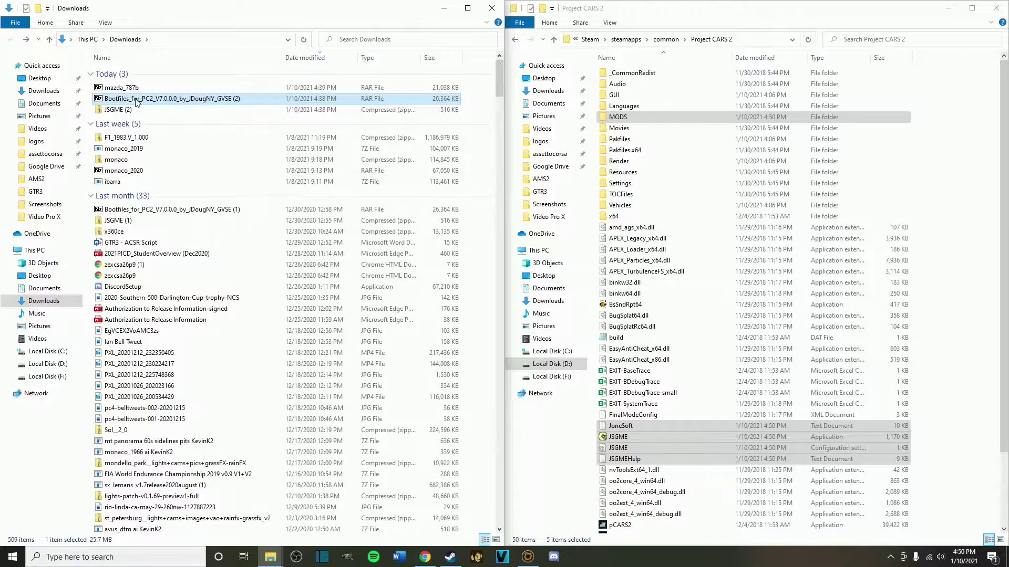
- Open the Bootfiles RAR in 7-Zip and drag its Bootfiles for PC2 V7.0.0.0 folder into MODS
{"action": "right_click", "coordinate": [137, 101]}
{"action": "mouse_move", "coordinate": [220, 129]}
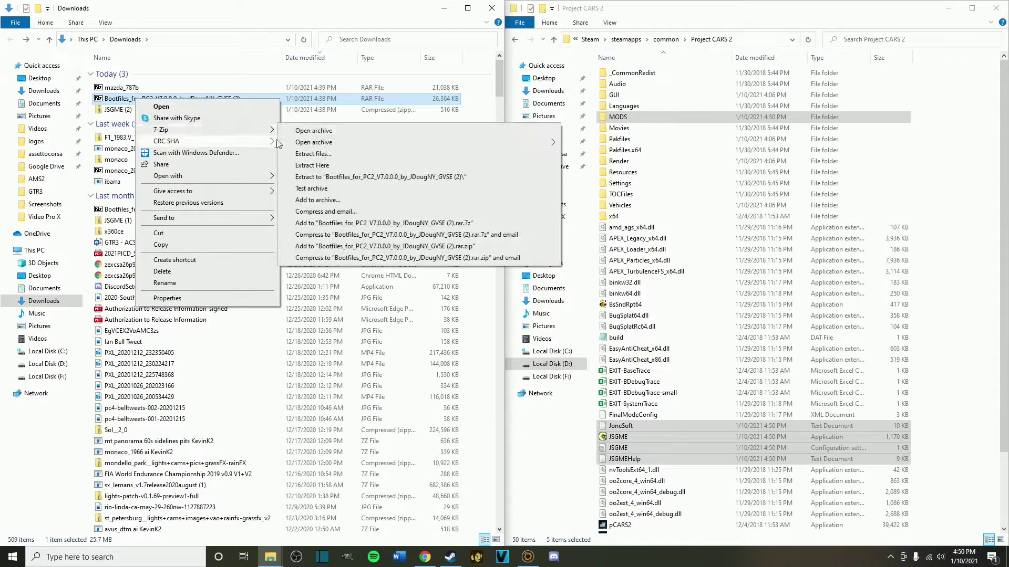
{"action": "left_click", "coordinate": [317, 132]}
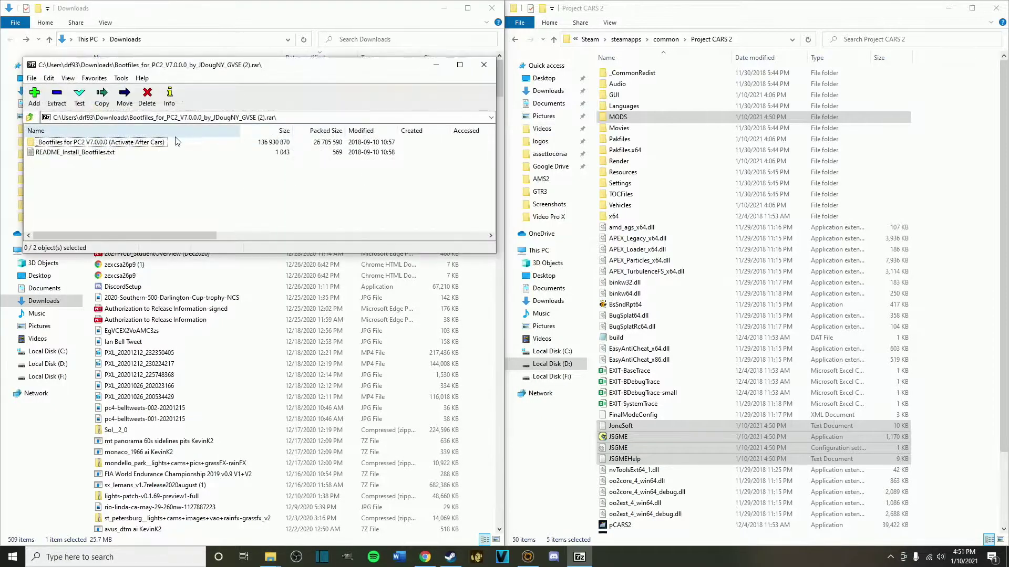
{"action": "double_click", "coordinate": [616, 117]}
{"action": "left_click", "coordinate": [70, 144]}
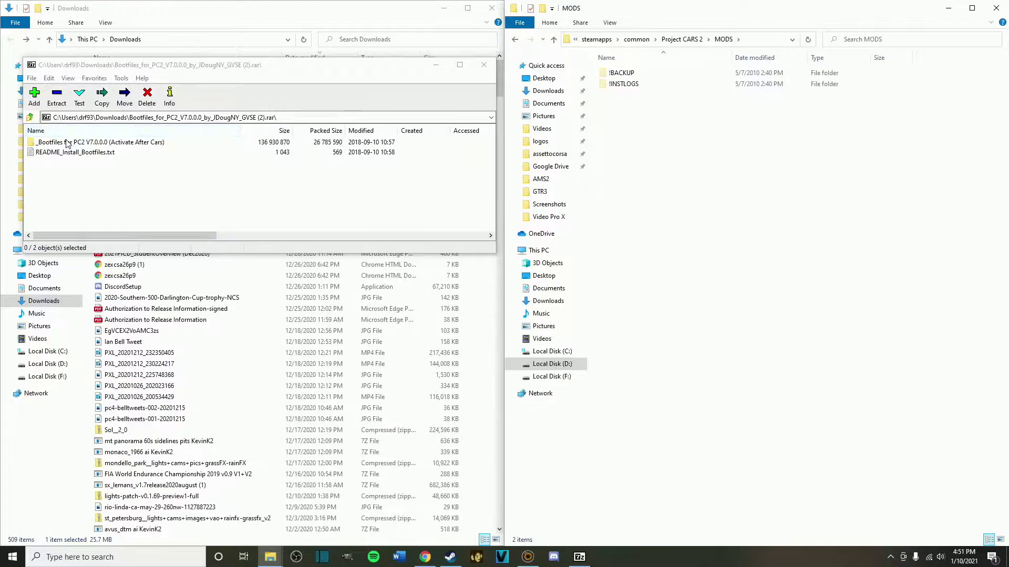
{"action": "left_click_drag", "start_coordinate": [70, 143], "coordinate": [716, 172]}
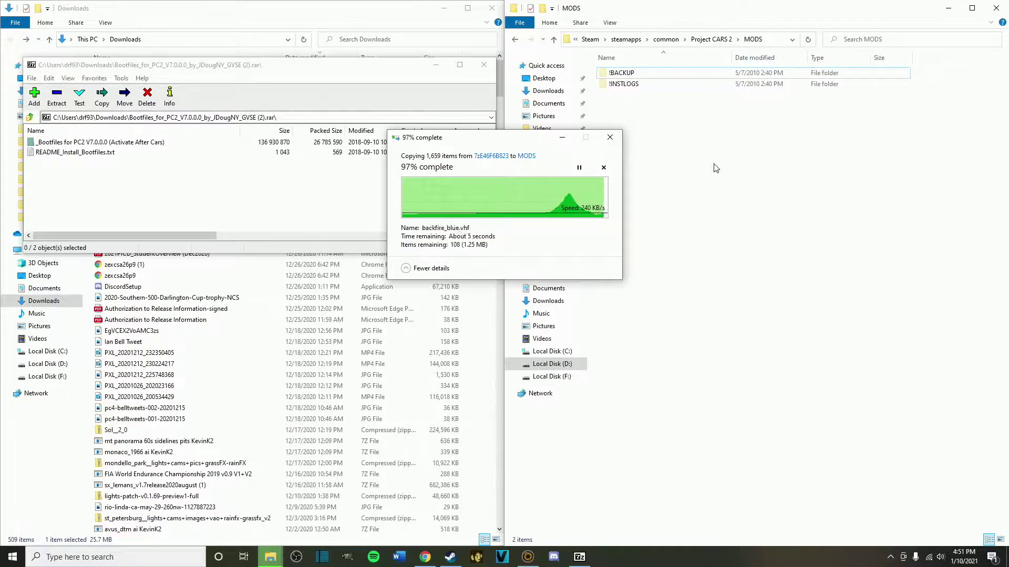
{"action": "left_click", "coordinate": [484, 64]}
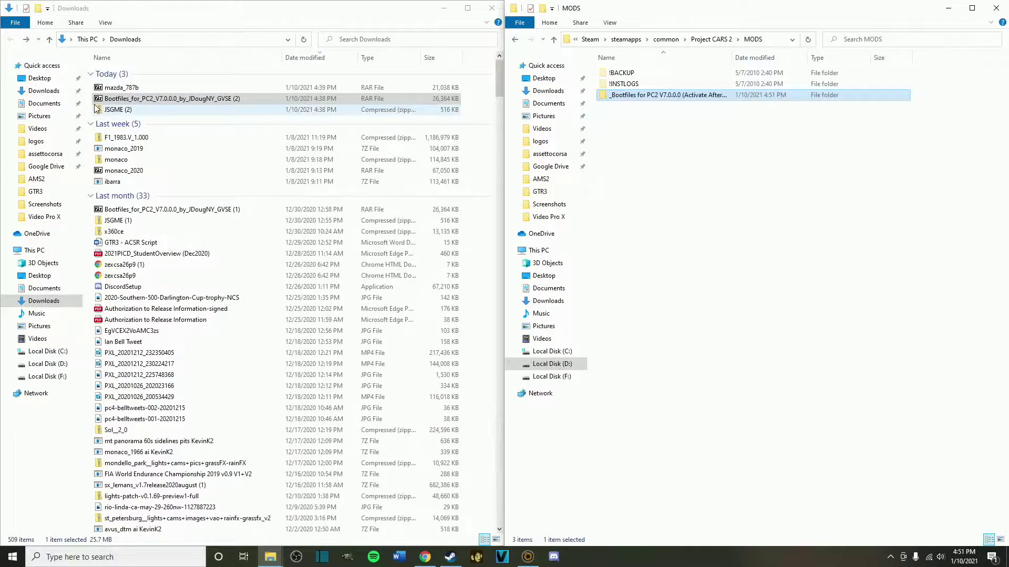
{"action": "left_click", "coordinate": [119, 88]}
- Open mazda_787b.rar in 7-Zip and drag its mazda_787b folder into MODS
{"action": "right_click", "coordinate": [121, 88]}
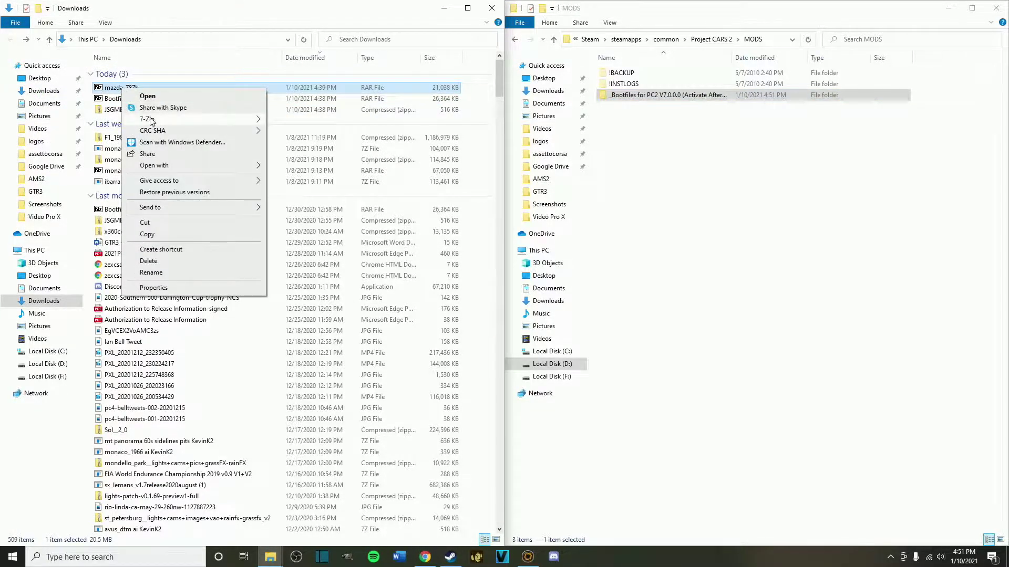
{"action": "mouse_move", "coordinate": [197, 124]}
{"action": "left_click", "coordinate": [300, 119]}
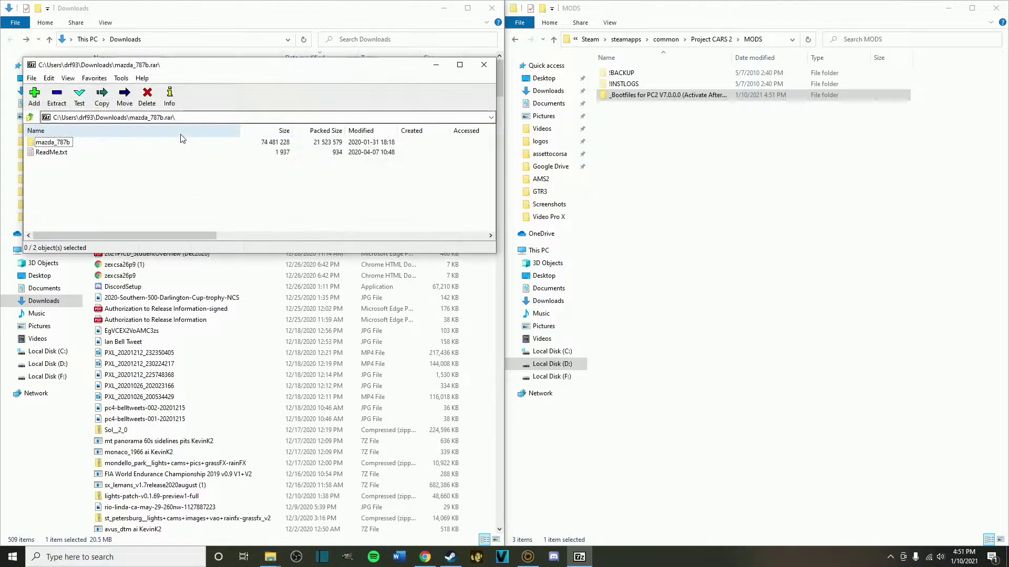
{"action": "left_click", "coordinate": [59, 144]}
{"action": "left_click_drag", "start_coordinate": [59, 144], "coordinate": [706, 148]}
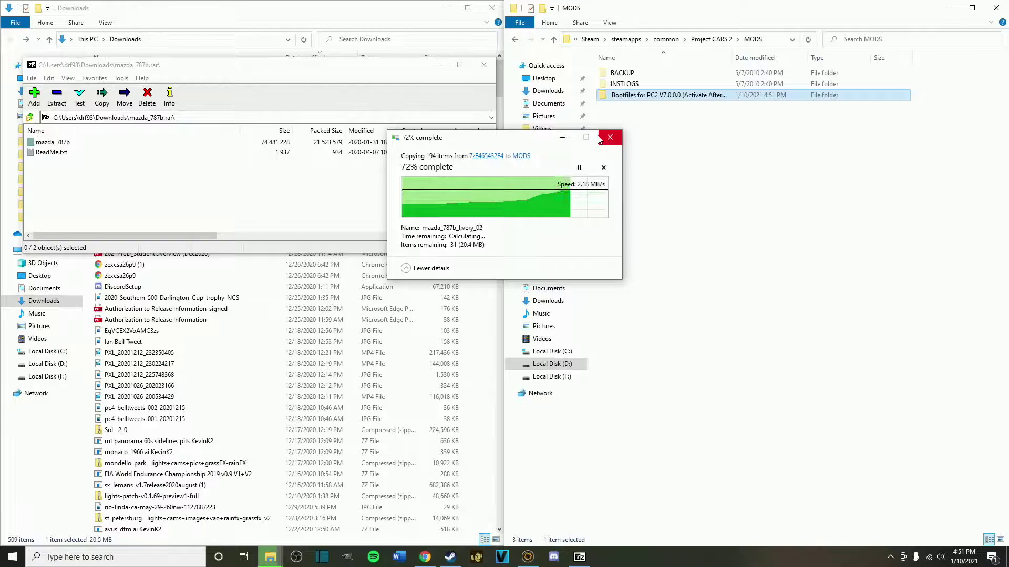
{"action": "left_click", "coordinate": [515, 39]}
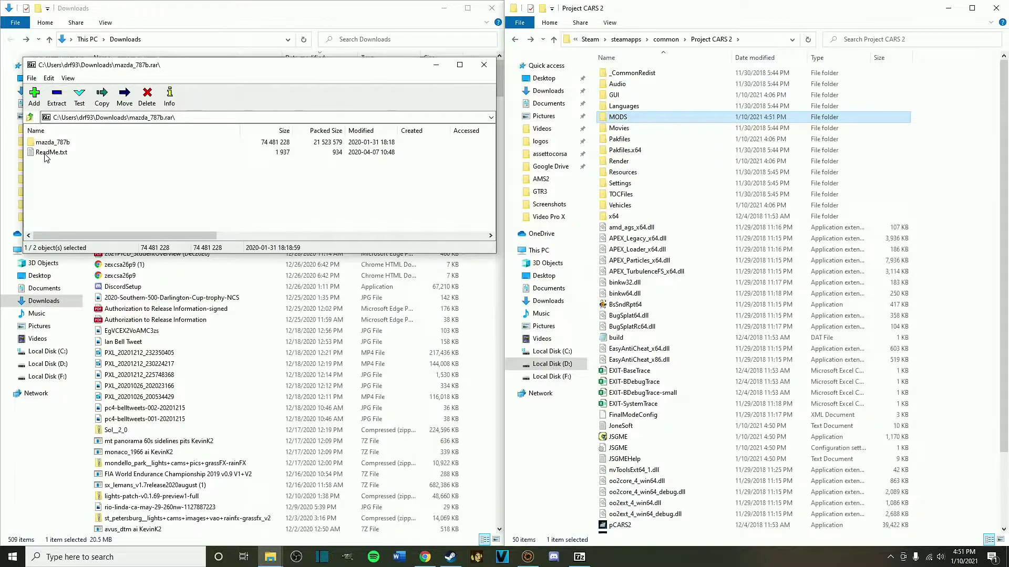
- Open the car's ReadMe and the Bootfiles vehicles\vehiclelist file side by side in Notepad
{"action": "double_click", "coordinate": [45, 153]}
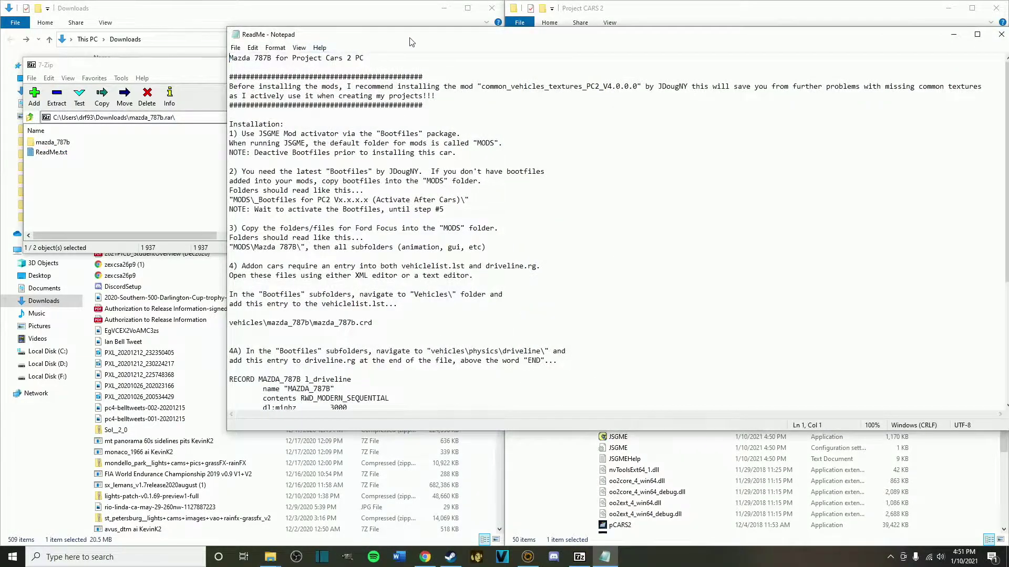
{"action": "left_click_drag", "start_coordinate": [368, 101], "coordinate": [2, 81]}
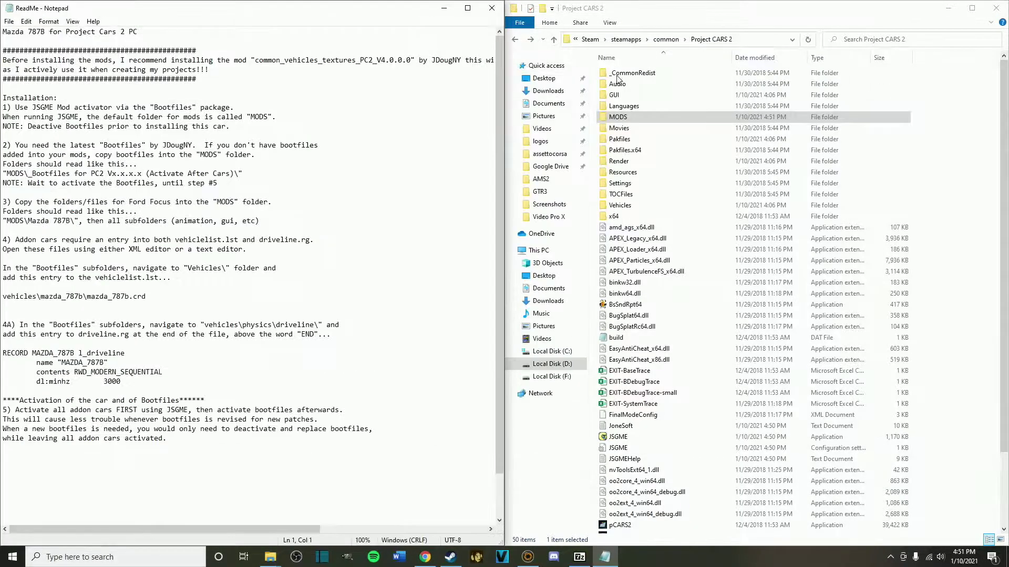
{"action": "double_click", "coordinate": [618, 117]}
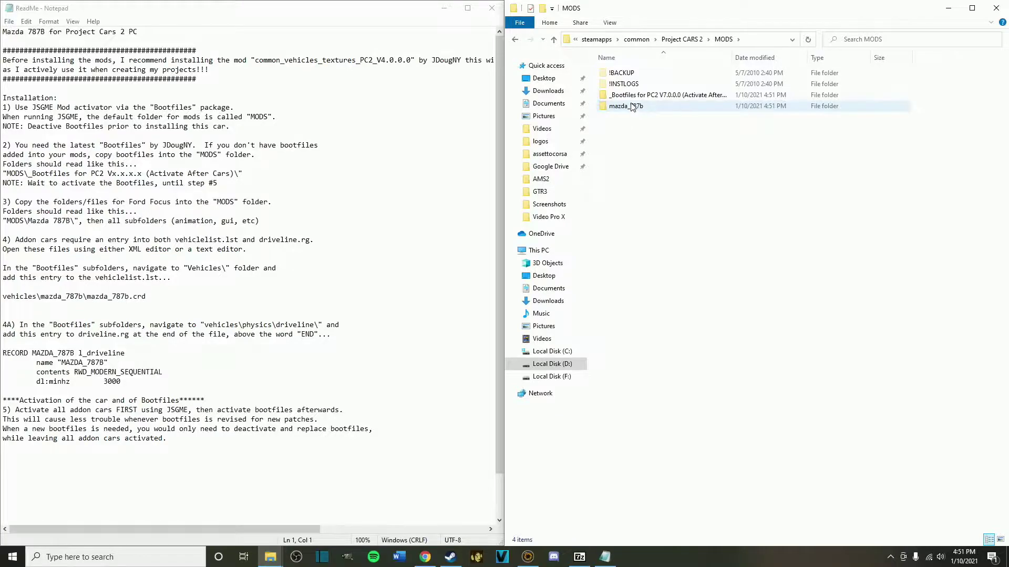
{"action": "double_click", "coordinate": [631, 96]}
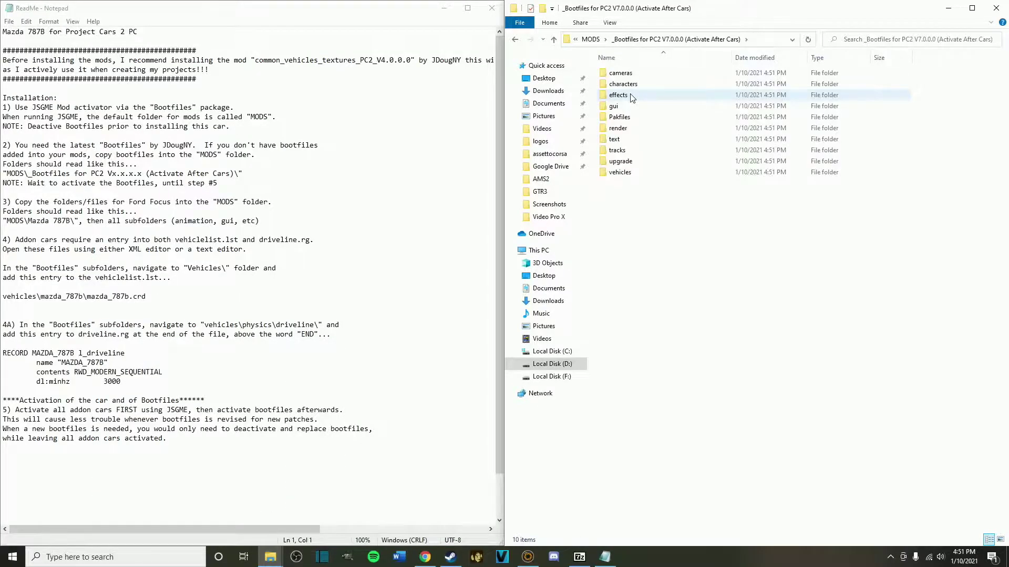
{"action": "double_click", "coordinate": [620, 173]}
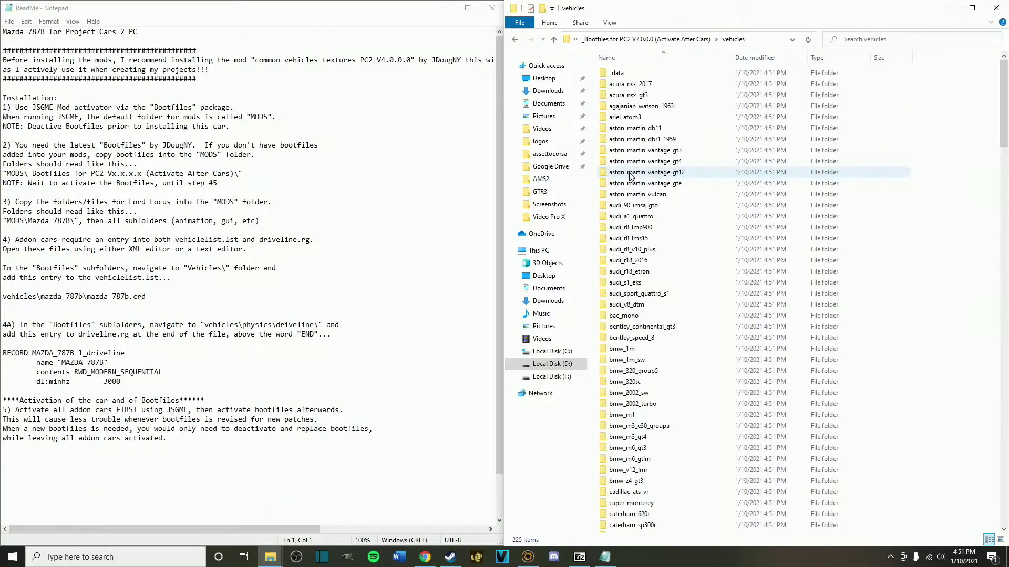
{"action": "scroll", "coordinate": [630, 315], "scroll_direction": "down", "scroll_amount": 20}
{"action": "left_click", "coordinate": [617, 528]}
{"action": "double_click", "coordinate": [617, 528]}
{"action": "left_click_drag", "start_coordinate": [473, 41], "coordinate": [1006, 42]}
- Paste the ReadMe's mazda_787b.crd path as vehiclelist's new last line, then save and close it
{"action": "left_click_drag", "start_coordinate": [145, 297], "coordinate": [3, 298]}
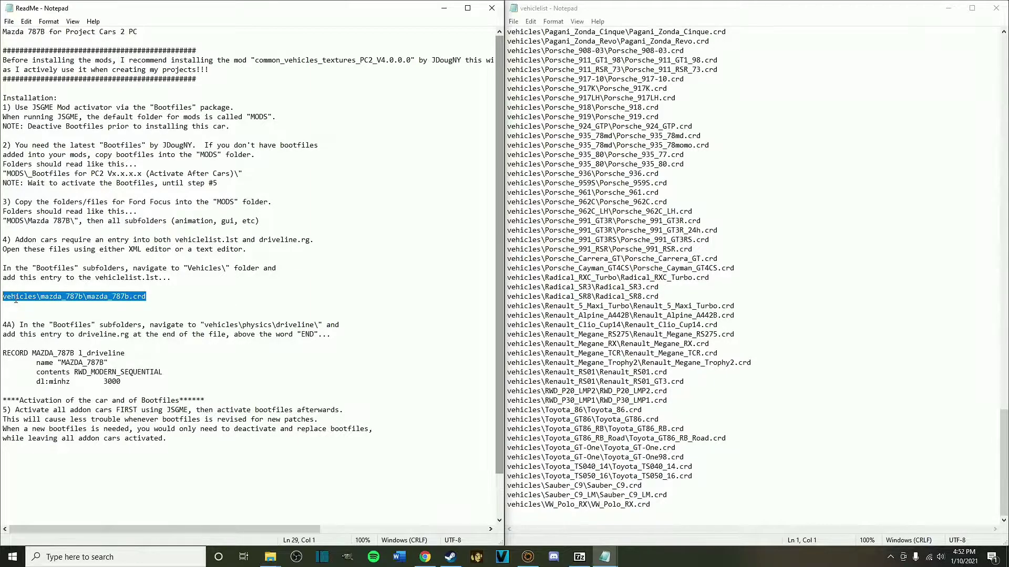
{"action": "right_click", "coordinate": [16, 299]}
{"action": "left_click", "coordinate": [31, 335]}
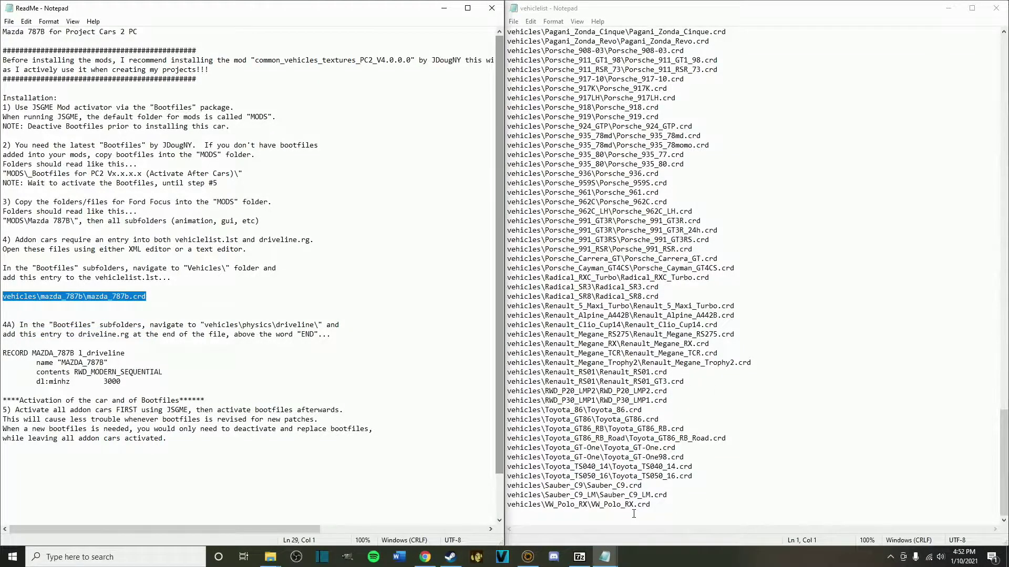
{"action": "left_click", "coordinate": [661, 505]}
{"action": "key", "text": "Return"}
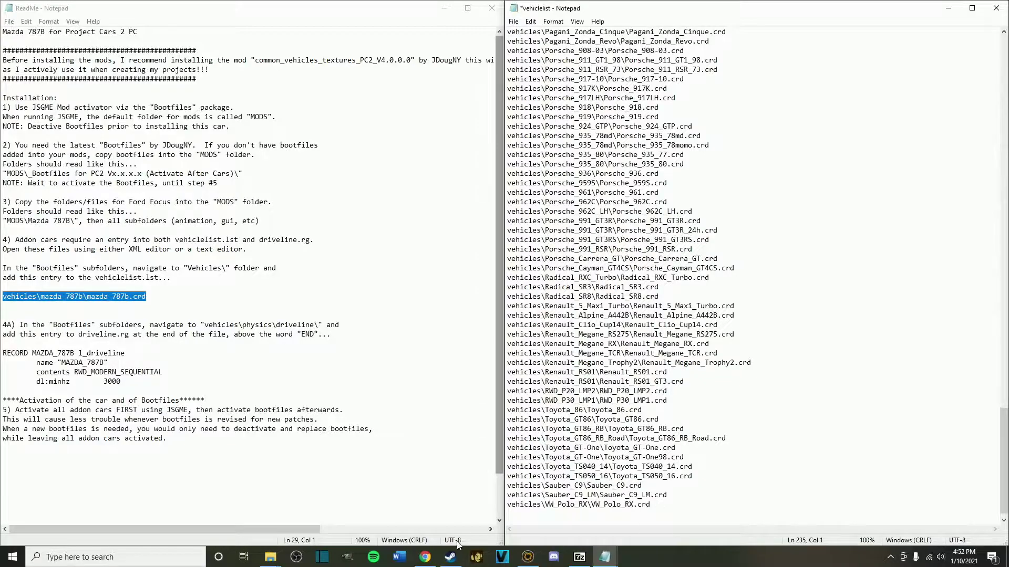
{"action": "right_click", "coordinate": [511, 518]}
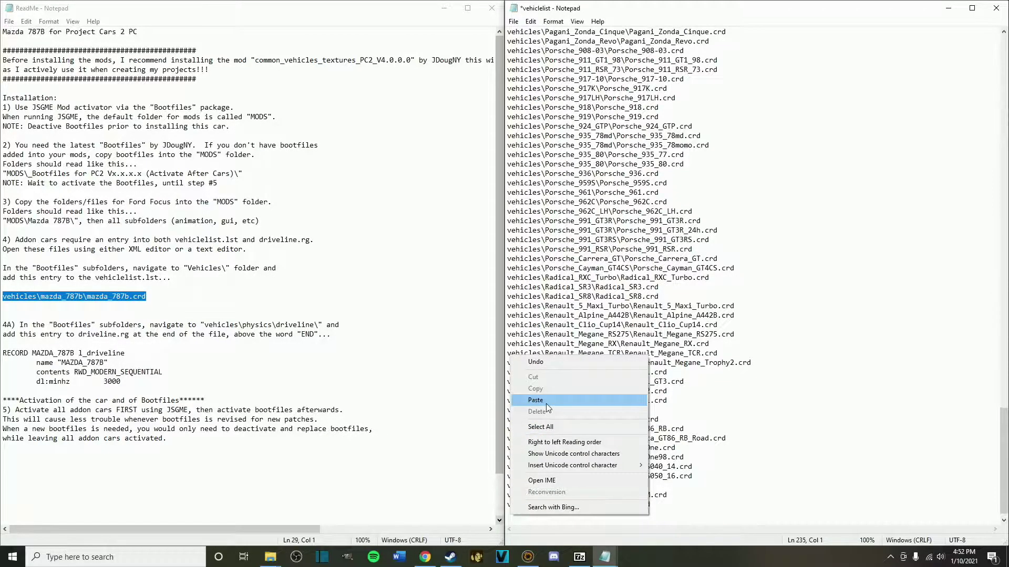
{"action": "left_click", "coordinate": [547, 404]}
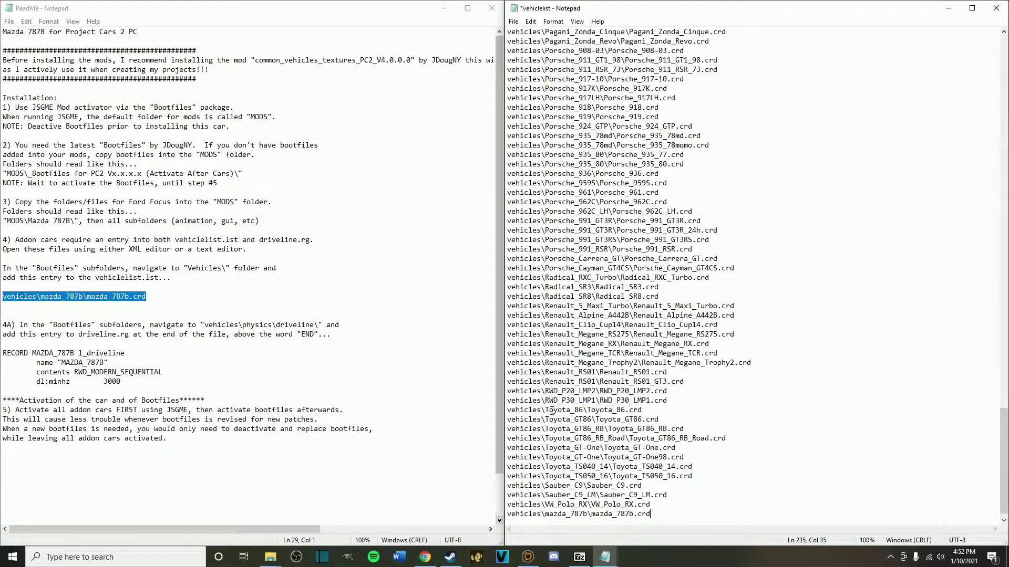
{"action": "left_click", "coordinate": [513, 22]}
{"action": "left_click", "coordinate": [531, 68]}
{"action": "left_click", "coordinate": [995, 8]}
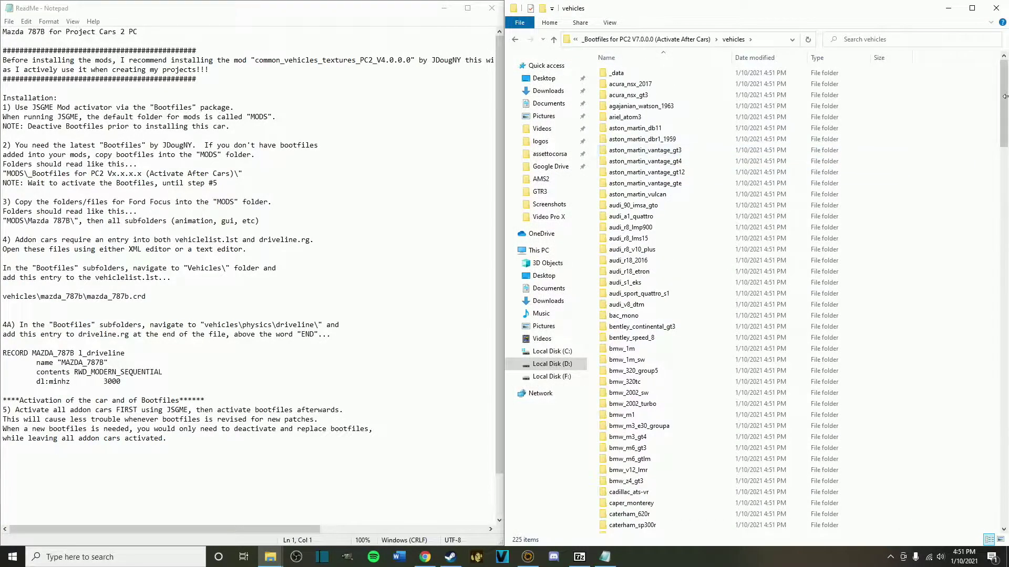
- Open the driveline file from vehicles\physics\driveline in Notepad and scroll to its end
{"action": "left_click_drag", "start_coordinate": [1003, 158], "coordinate": [994, 423]}
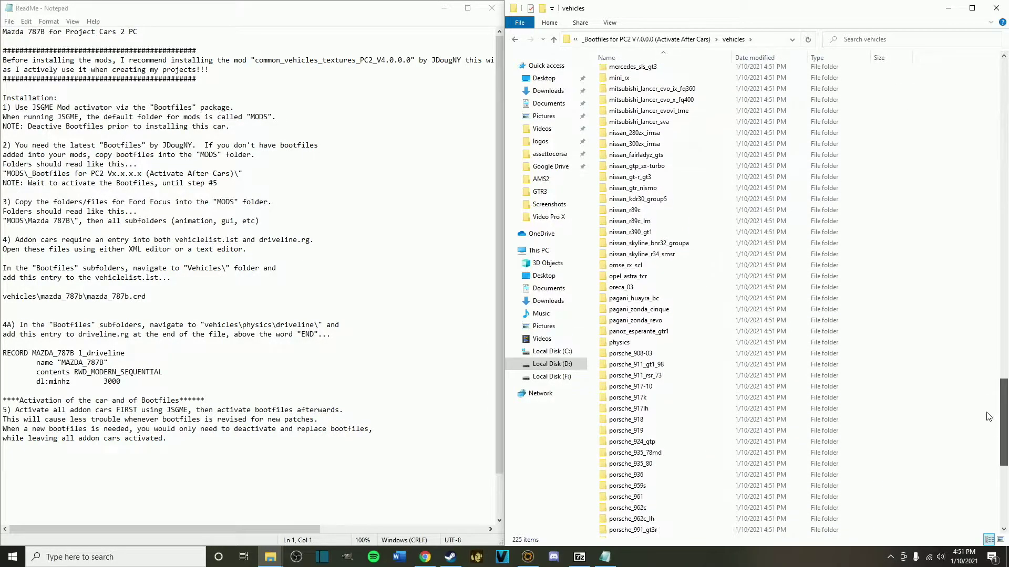
{"action": "double_click", "coordinate": [641, 348]}
{"action": "double_click", "coordinate": [620, 73]}
{"action": "double_click", "coordinate": [620, 73]}
{"action": "left_click_drag", "start_coordinate": [402, 40], "coordinate": [1005, 40]}
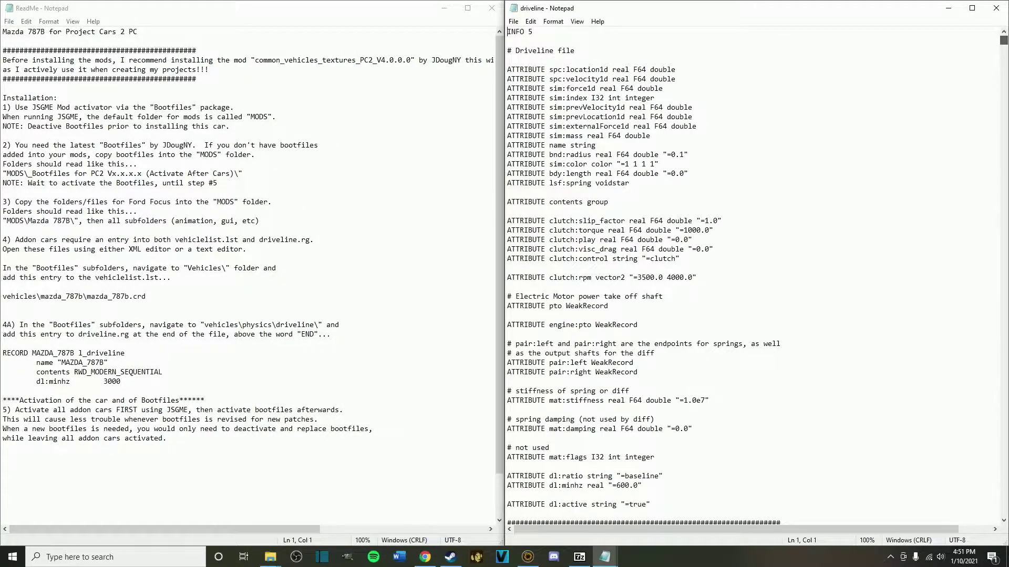
{"action": "left_click", "coordinate": [1004, 513]}
{"action": "left_click", "coordinate": [1004, 514]}
{"action": "left_click_drag", "start_coordinate": [1004, 51], "coordinate": [1004, 511]}
- Copy the four-line RECORD MAZDA_787B block from ReadMe and paste it above END
{"action": "left_click", "coordinate": [583, 494]}
{"action": "key", "text": "Return"}
{"action": "key", "text": "Return"}
{"action": "key", "text": "Return"}
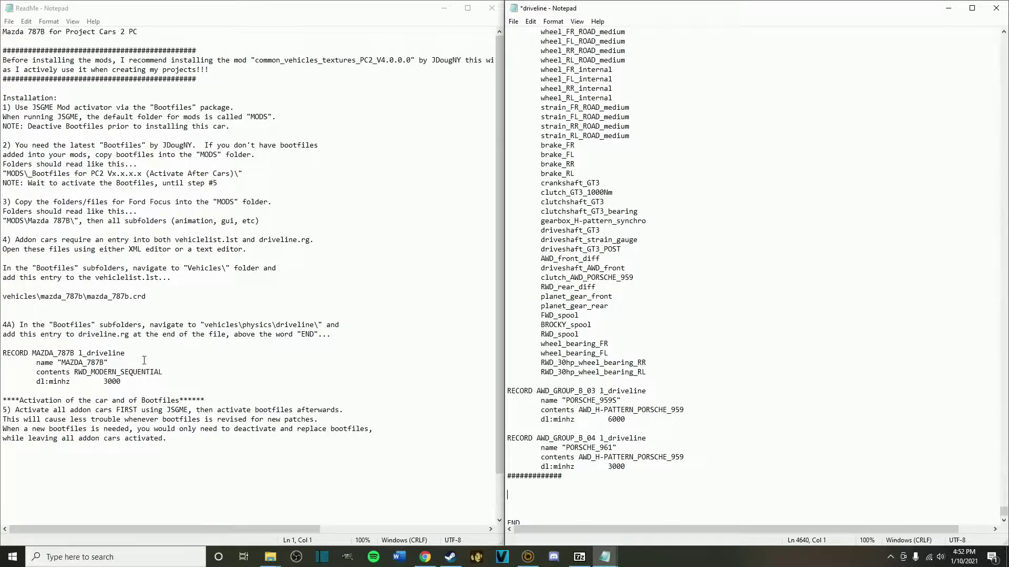
{"action": "left_click_drag", "start_coordinate": [4, 353], "coordinate": [130, 380]}
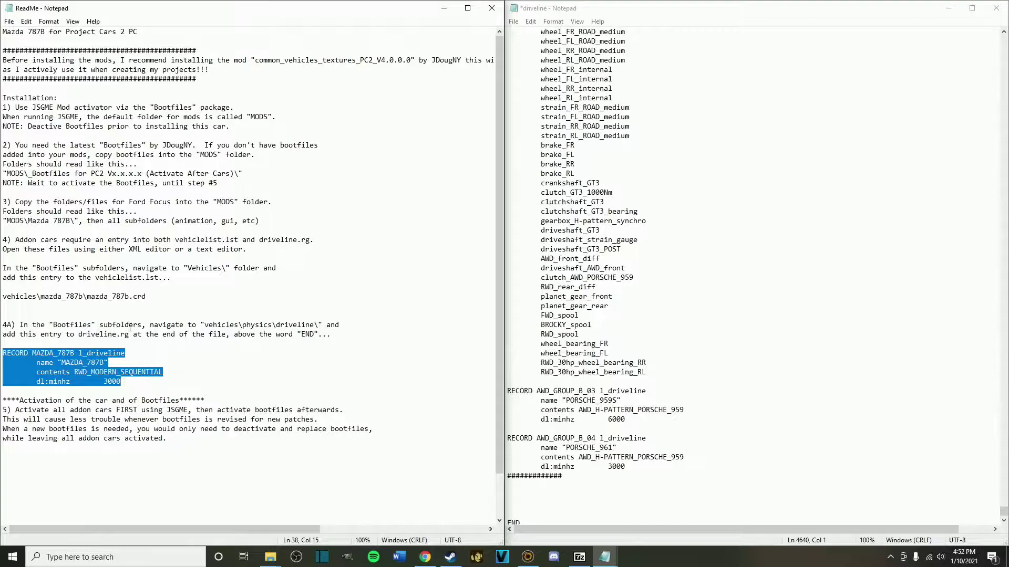
{"action": "left_click", "coordinate": [203, 325]}
{"action": "double_click", "coordinate": [203, 325]}
{"action": "left_click", "coordinate": [137, 353]}
{"action": "left_click_drag", "start_coordinate": [128, 382], "coordinate": [11, 353]}
{"action": "right_click", "coordinate": [19, 354]}
{"action": "left_click", "coordinate": [38, 387]}
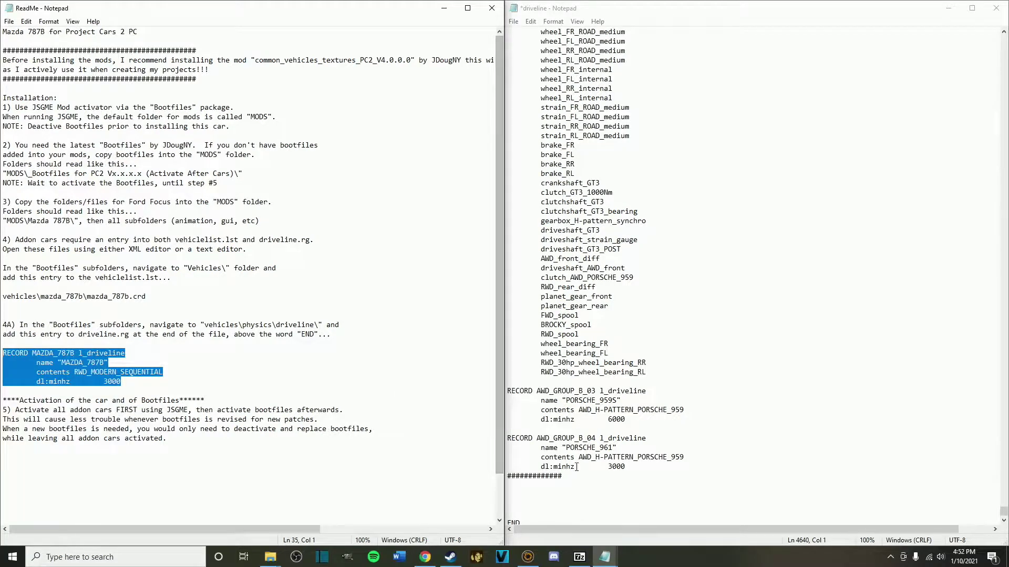
{"action": "left_click", "coordinate": [540, 494]}
{"action": "key", "text": "ctrl+v"}
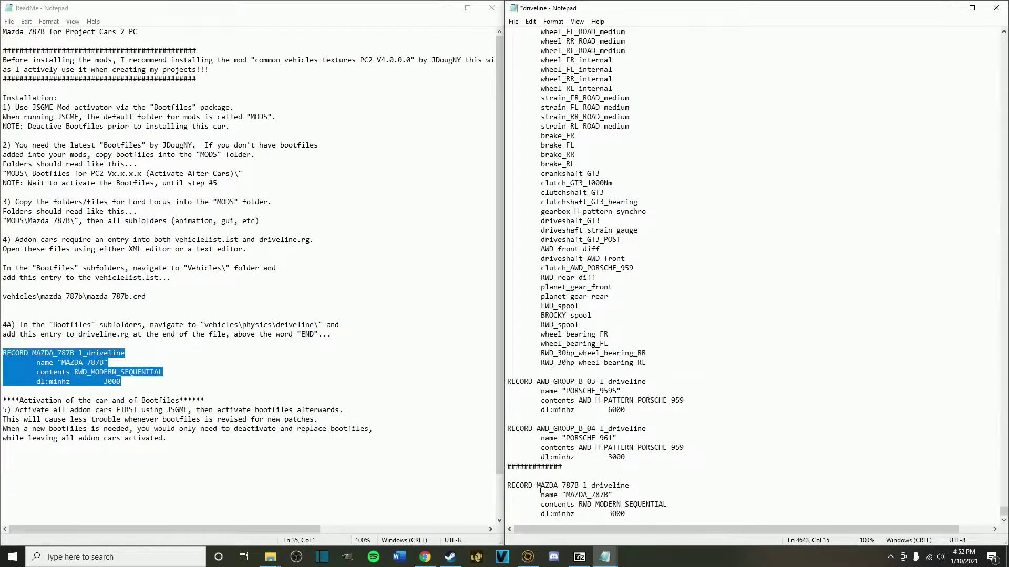
- Save and close the driveline file, then close the ReadMe notes and 7-Zip
{"action": "left_click", "coordinate": [512, 22]}
{"action": "left_click", "coordinate": [525, 69]}
{"action": "scroll", "coordinate": [684, 310], "scroll_direction": "down", "scroll_amount": 2}
{"action": "left_click", "coordinate": [995, 8]}
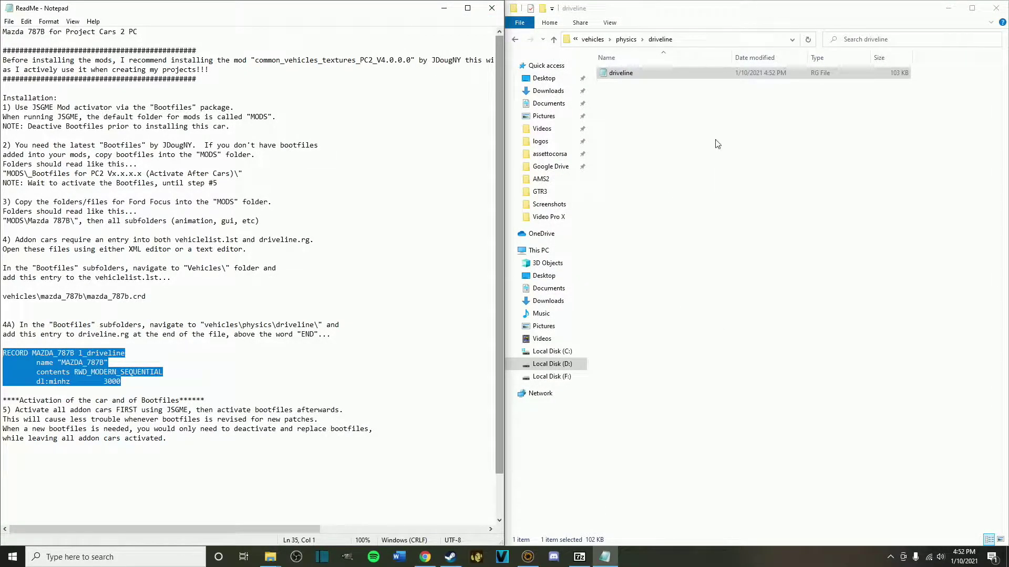
{"action": "left_click", "coordinate": [515, 41]}
{"action": "left_click", "coordinate": [515, 41]}
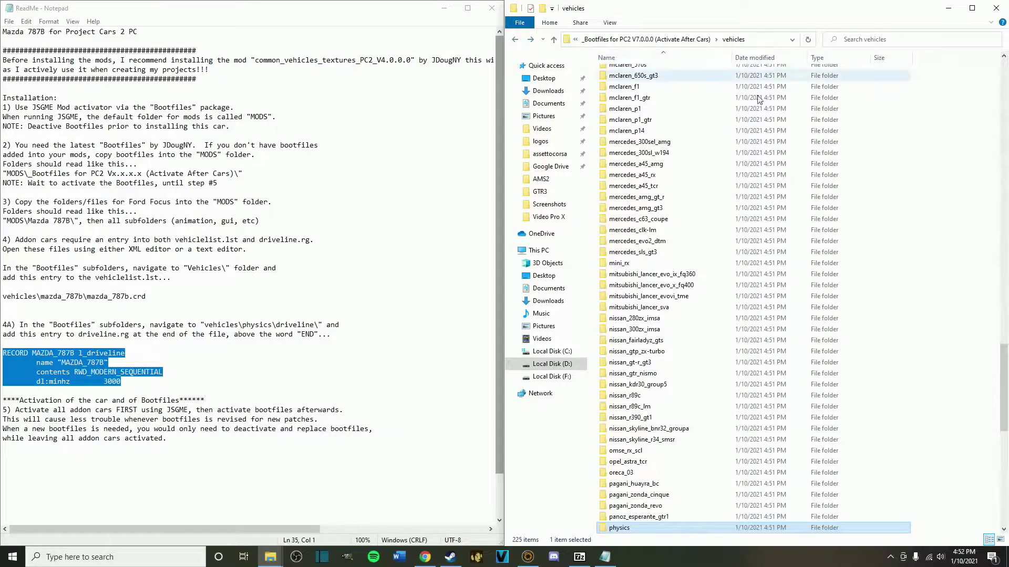
{"action": "left_click_drag", "start_coordinate": [146, 296], "coordinate": [2, 296]}
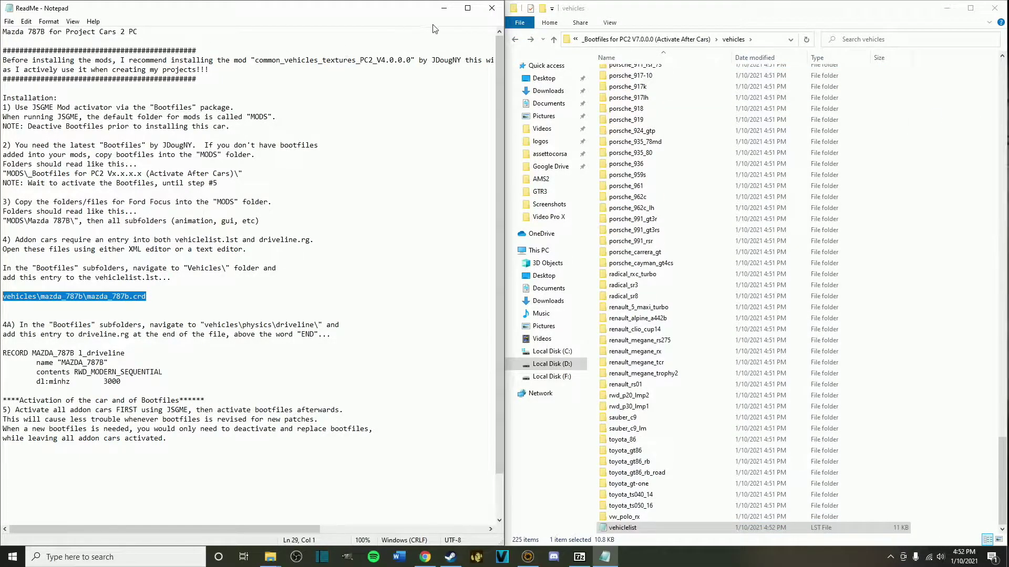
{"action": "left_click", "coordinate": [491, 8]}
{"action": "left_click", "coordinate": [486, 61]}
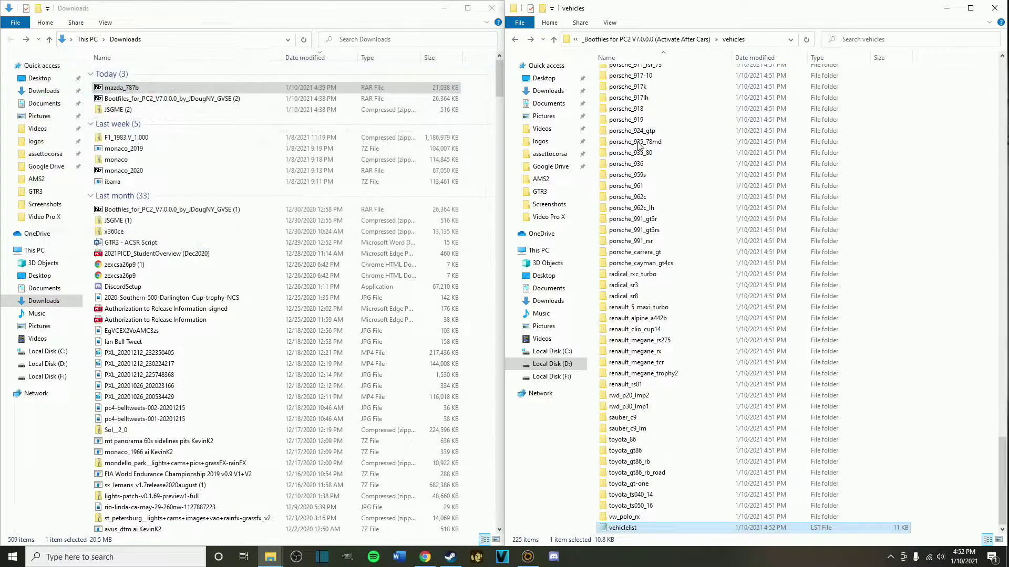
- Go up to steamapps > common > Project CARS 2 and launch JSGME.exe
{"action": "left_click", "coordinate": [691, 45]}
{"action": "left_click", "coordinate": [592, 41]}
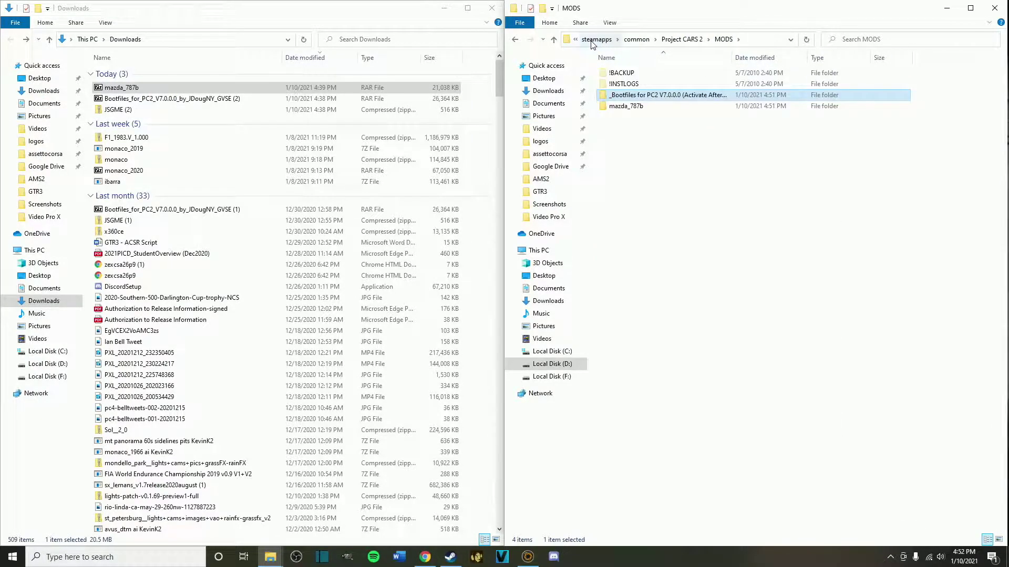
{"action": "left_click", "coordinate": [595, 40]}
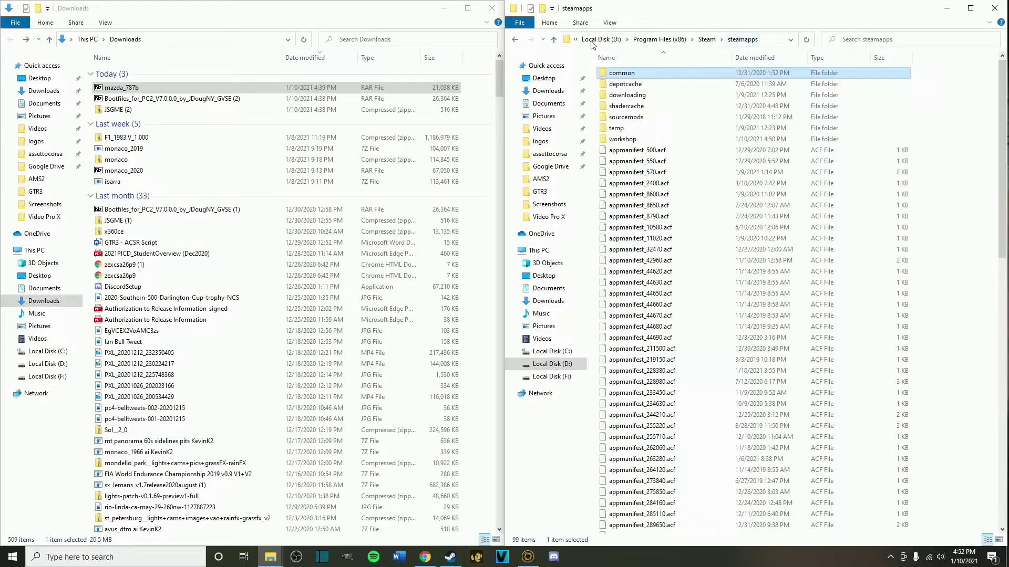
{"action": "double_click", "coordinate": [633, 75]}
{"action": "scroll", "coordinate": [895, 205], "scroll_direction": "down", "scroll_amount": 17}
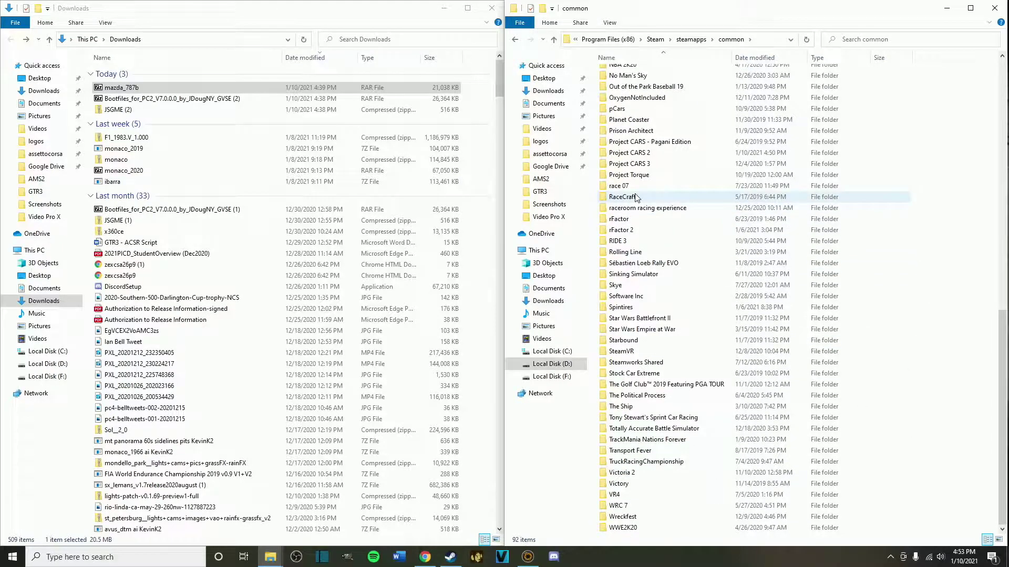
{"action": "double_click", "coordinate": [633, 152]}
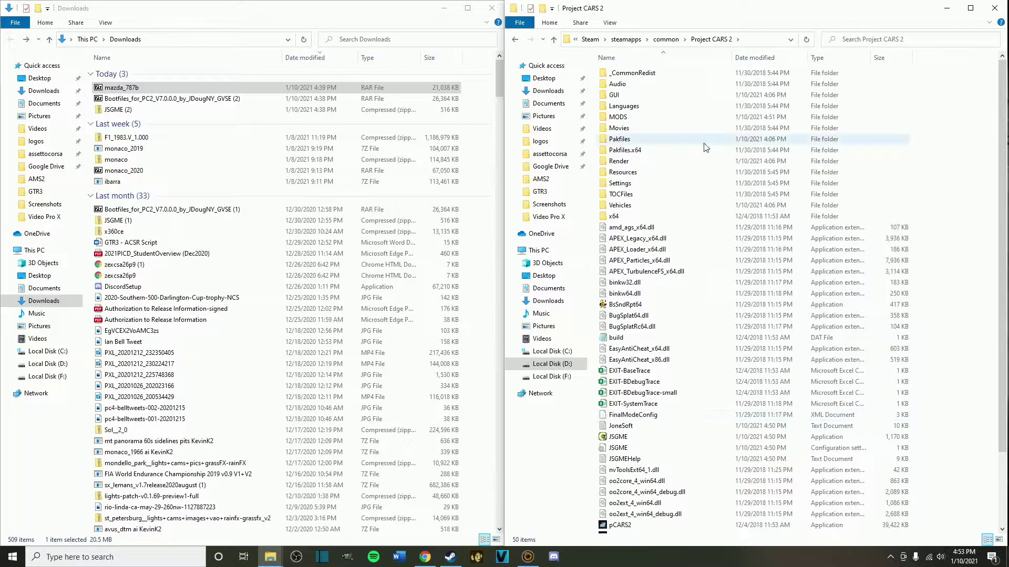
{"action": "double_click", "coordinate": [620, 437]}
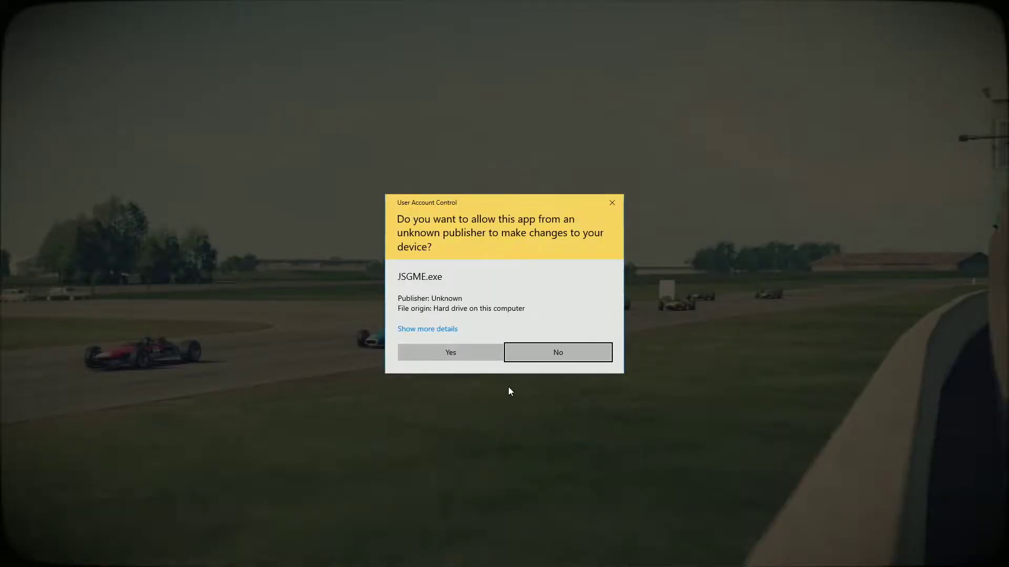
- Allow JSGME to run, activate mazda_787b, then activate the Bootfiles package, accepting the overlap warning
{"action": "left_click", "coordinate": [484, 356]}
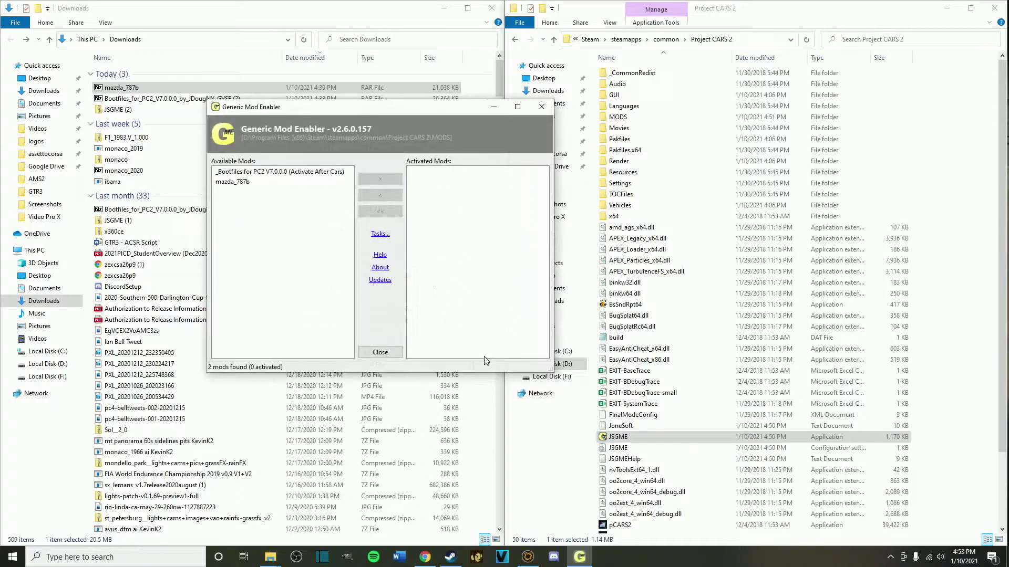
{"action": "left_click", "coordinate": [254, 182]}
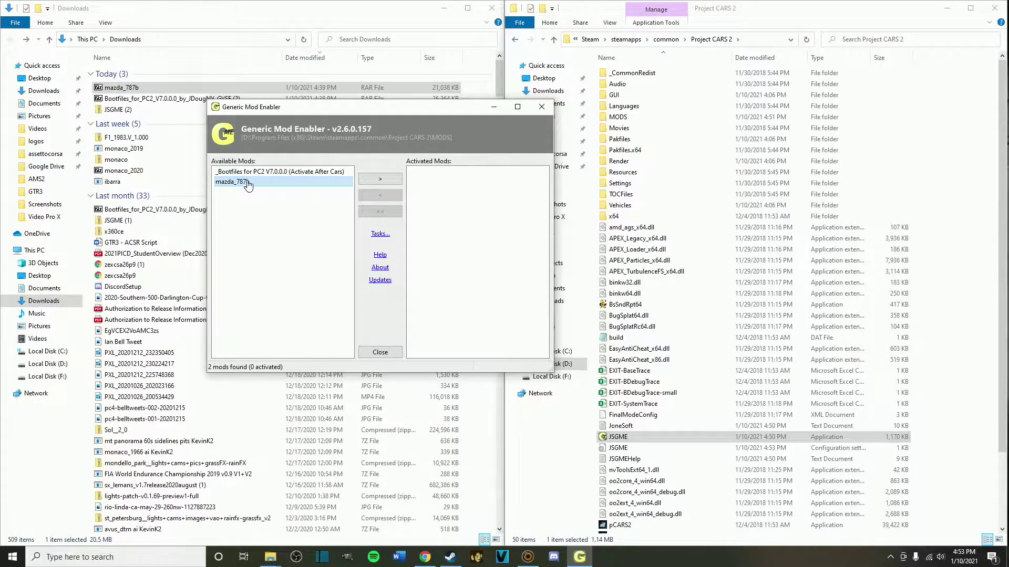
{"action": "left_click", "coordinate": [389, 178]}
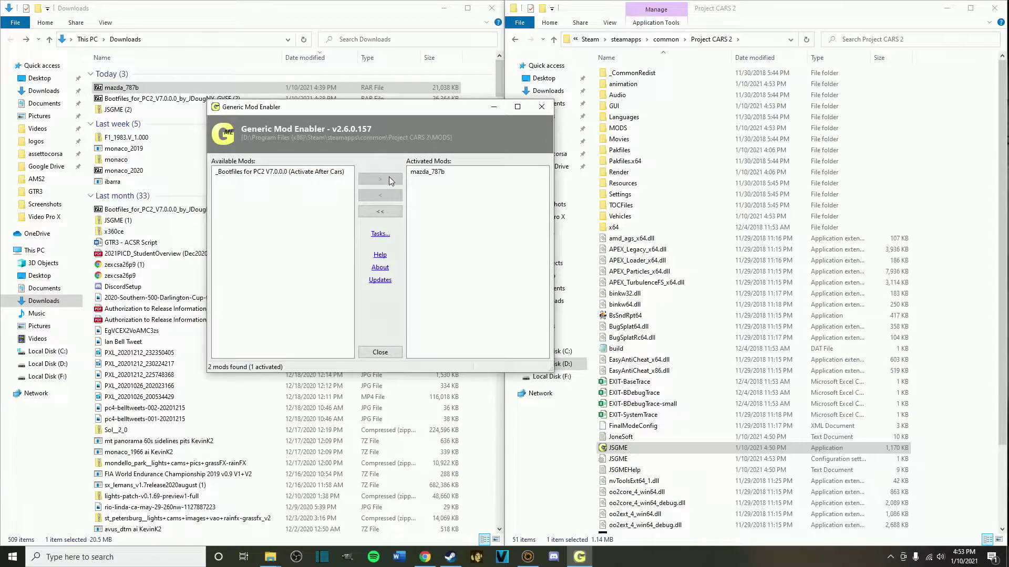
{"action": "left_click", "coordinate": [314, 173]}
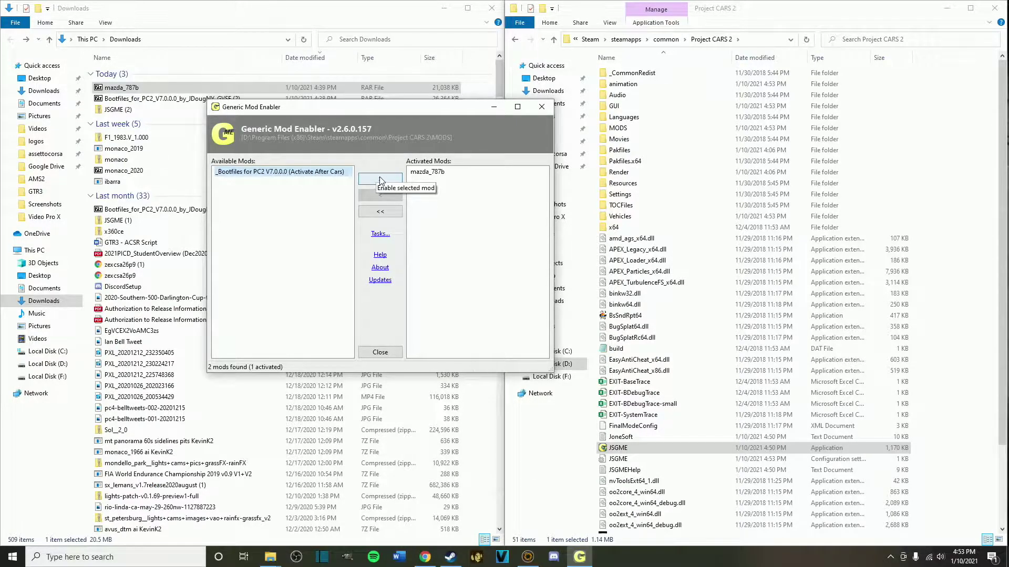
{"action": "left_click", "coordinate": [380, 180]}
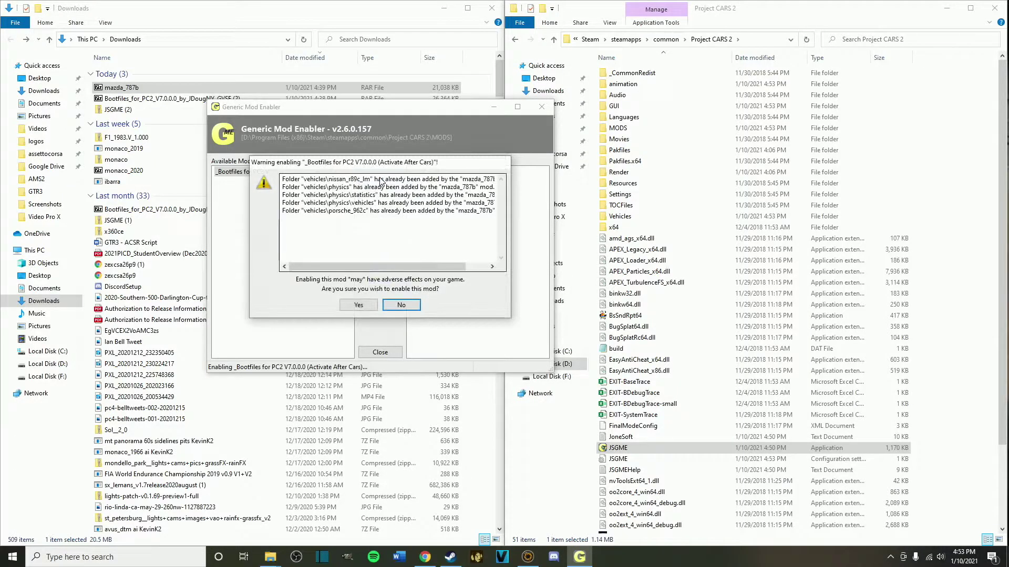
{"action": "left_click", "coordinate": [359, 305]}
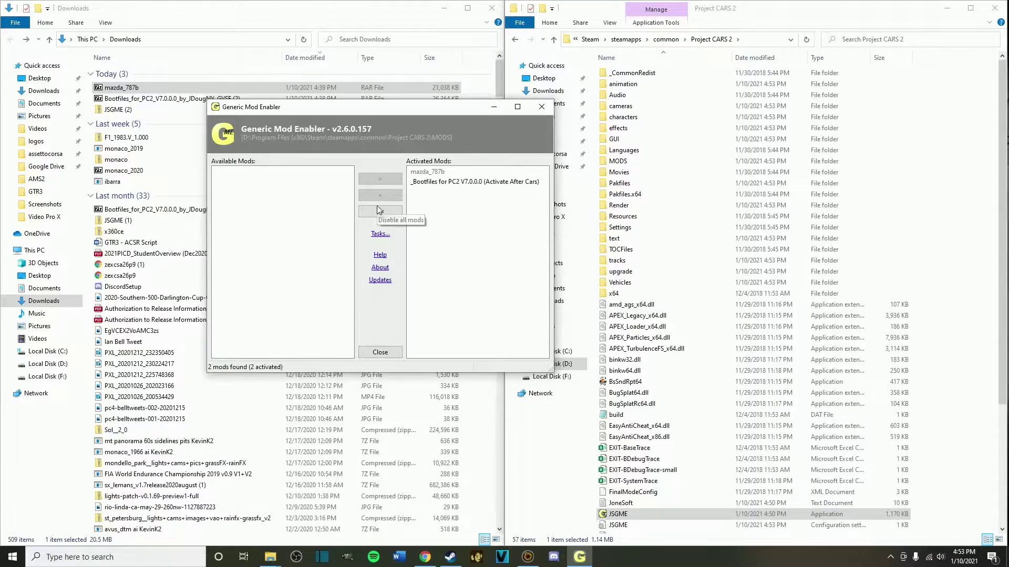
- Deactivate and reactivate the Bootfiles mod, accept overwriting Mazda 787B files, then close JSGME
{"action": "left_click", "coordinate": [425, 182]}
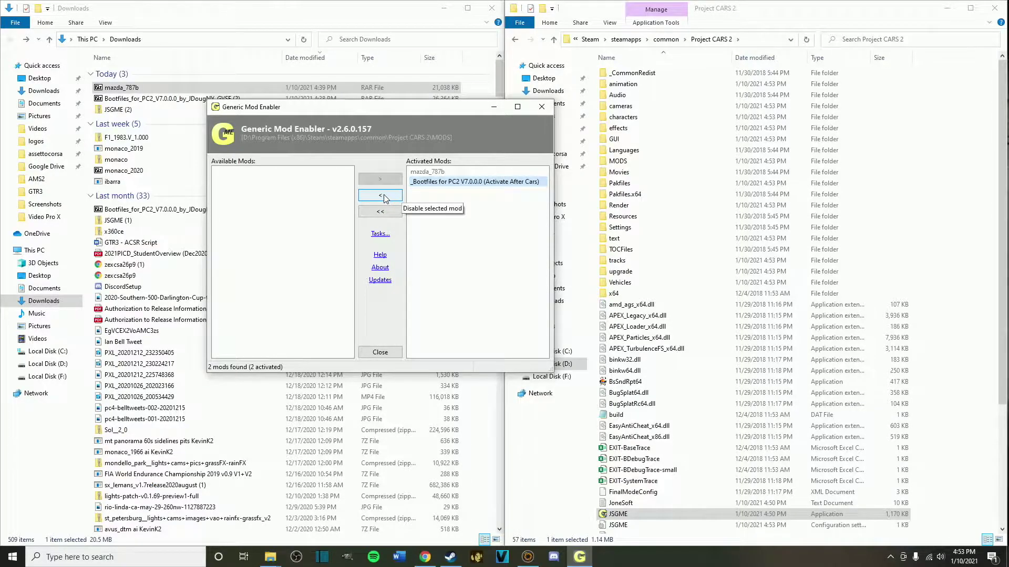
{"action": "left_click", "coordinate": [384, 195]}
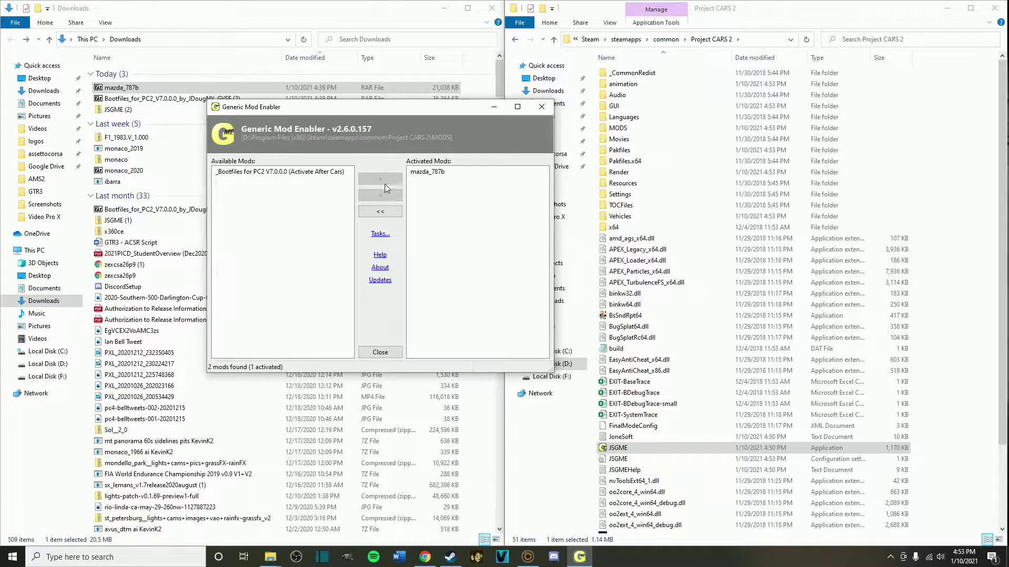
{"action": "left_click", "coordinate": [309, 174]}
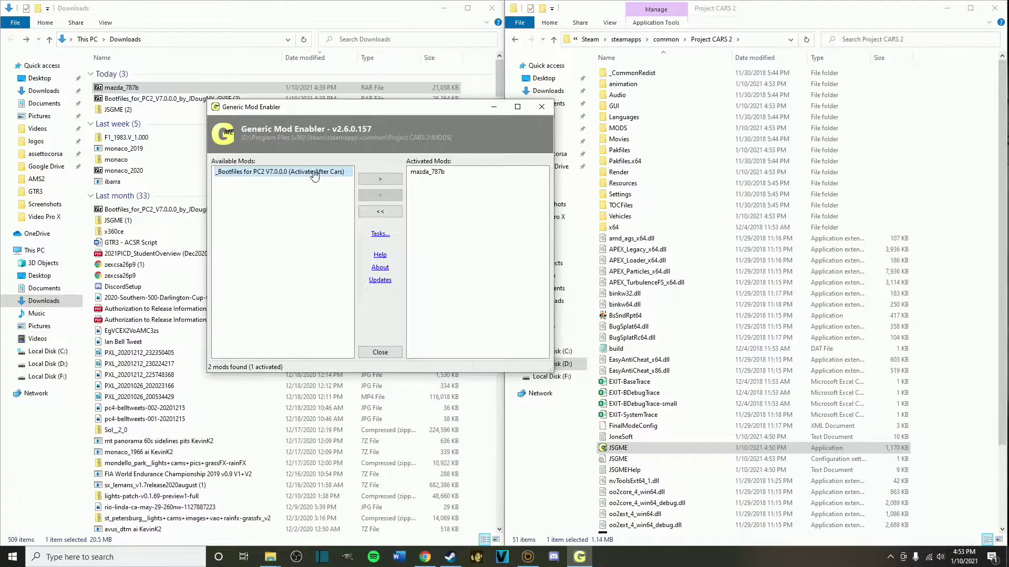
{"action": "left_click", "coordinate": [386, 181]}
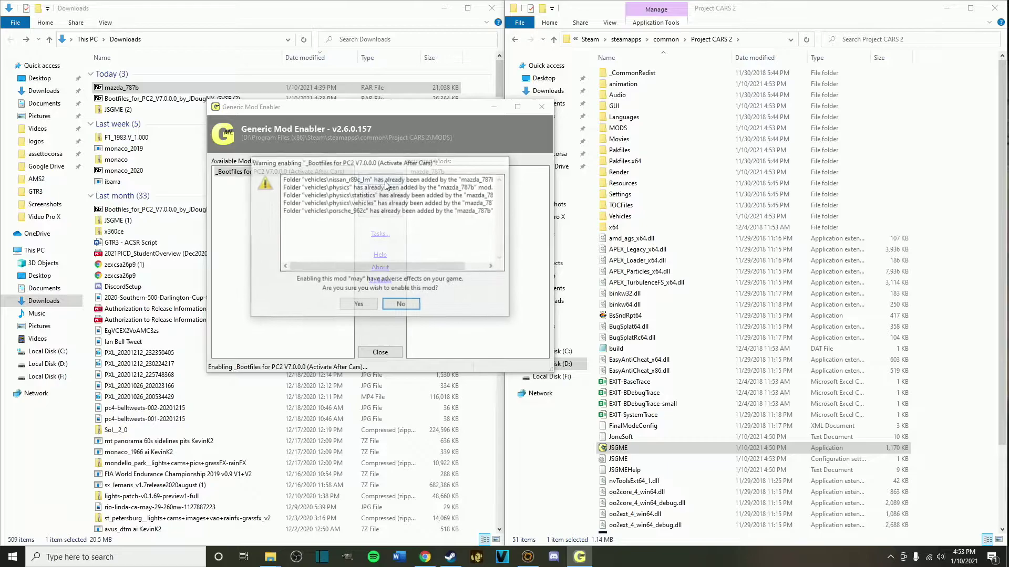
{"action": "left_click", "coordinate": [368, 302]}
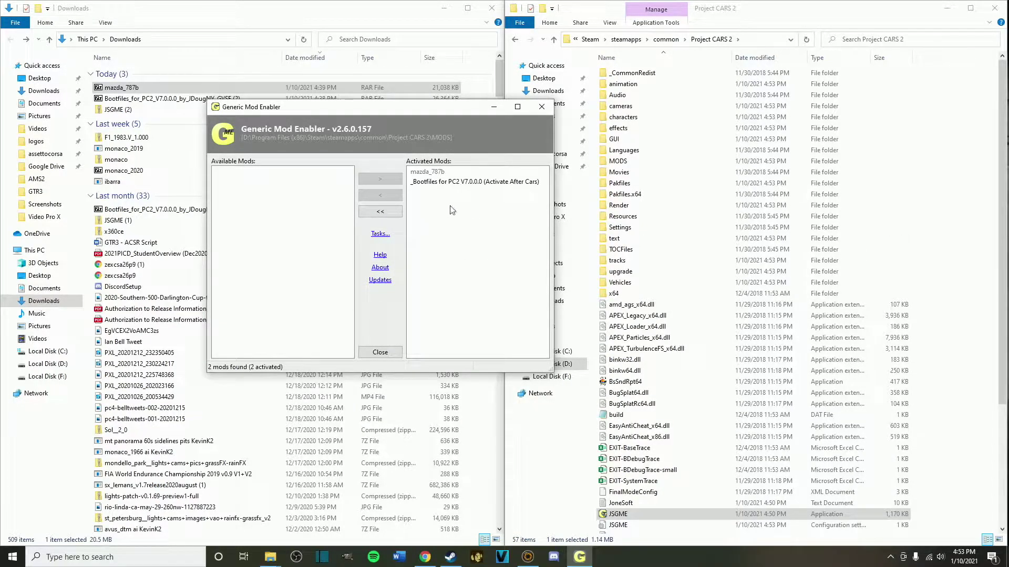
{"action": "left_click", "coordinate": [542, 107]}
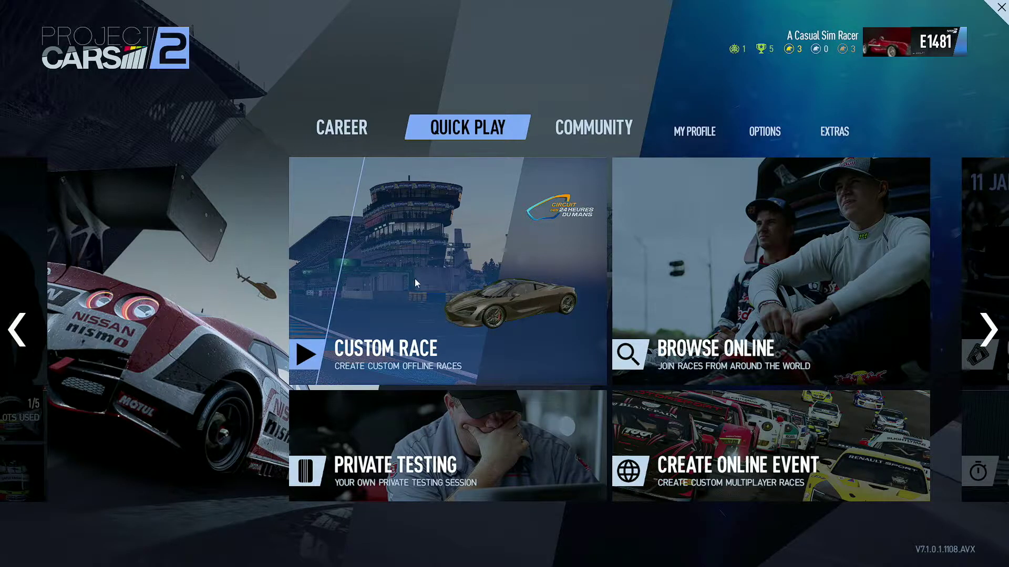
- Open Custom Race vehicle selection, group cars by class, and show the Group C1 cars
{"action": "left_click", "coordinate": [415, 281]}
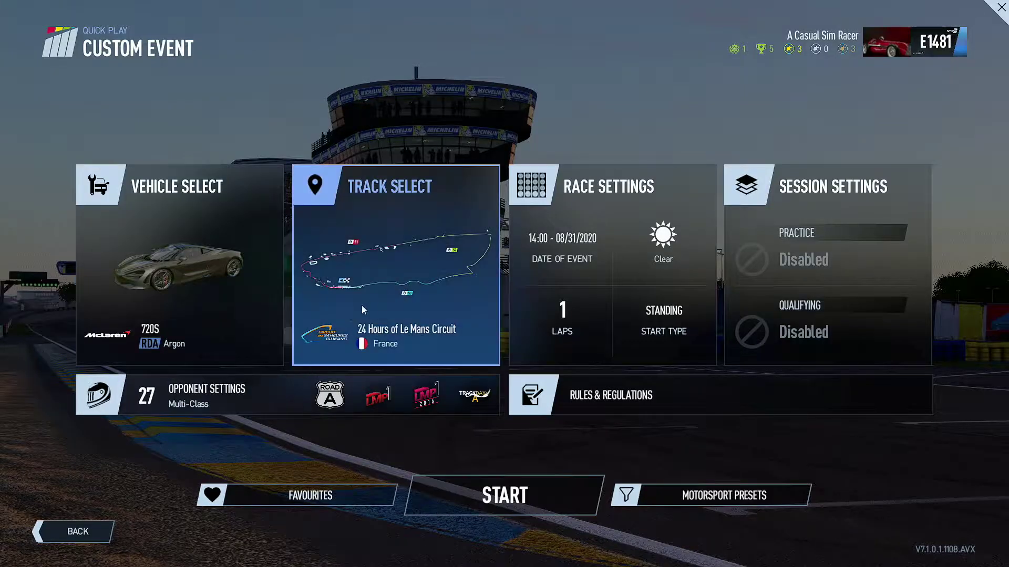
{"action": "left_click", "coordinate": [187, 303]}
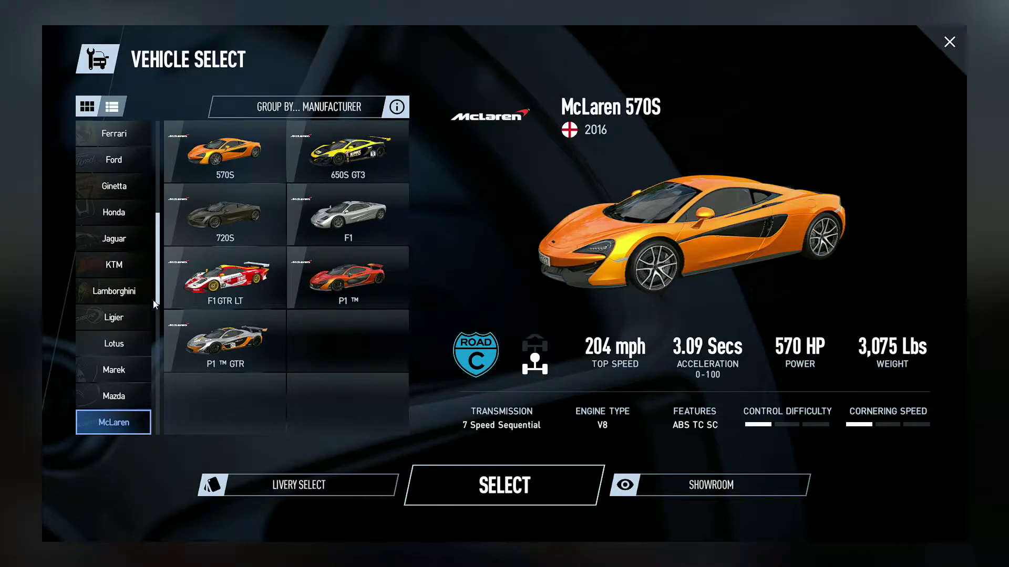
{"action": "left_click_drag", "start_coordinate": [160, 295], "coordinate": [158, 404]}
{"action": "left_click", "coordinate": [274, 108]}
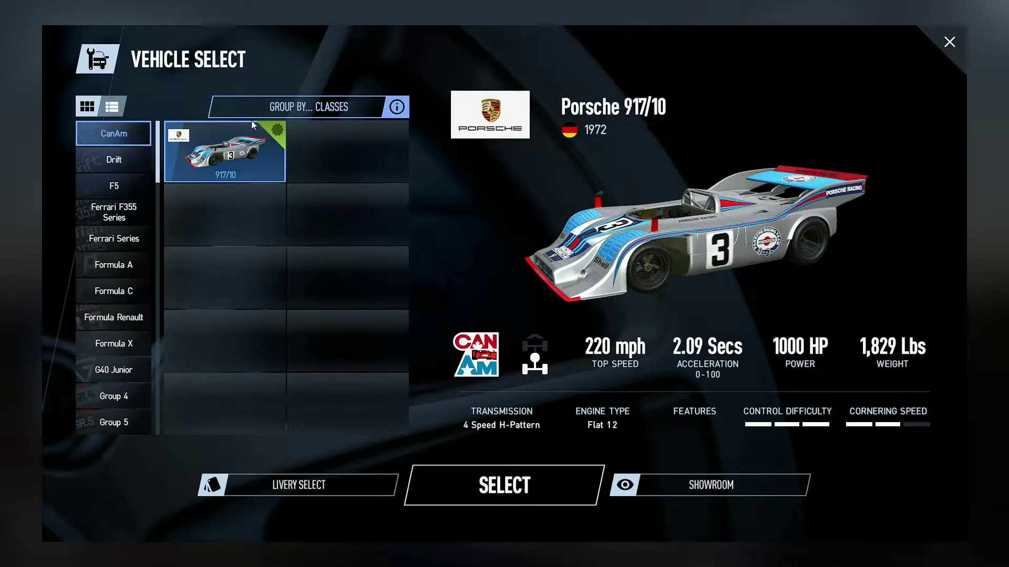
{"action": "left_click_drag", "start_coordinate": [158, 173], "coordinate": [159, 239]}
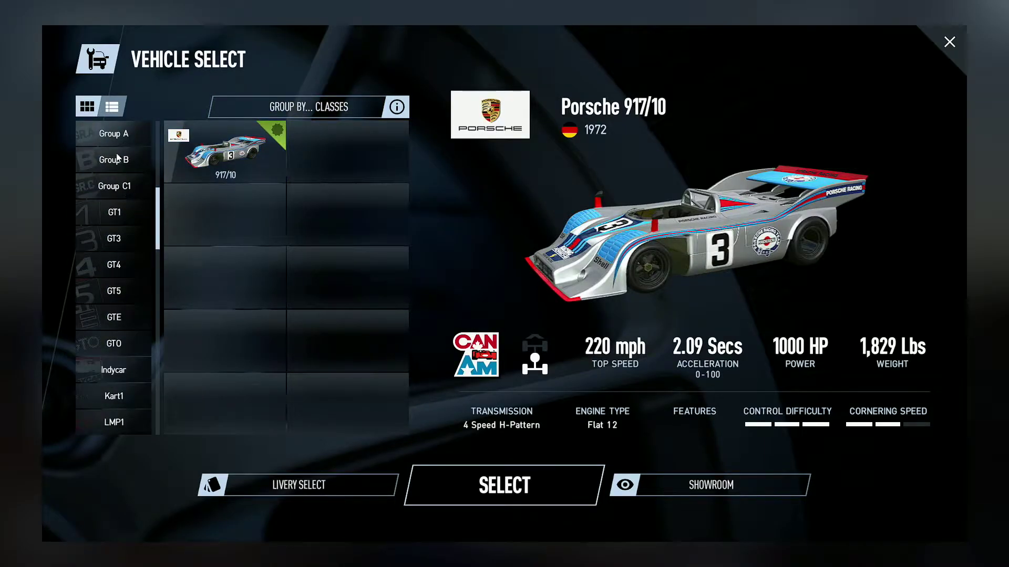
{"action": "left_click", "coordinate": [127, 194]}
- Choose the Mazda 787B in Renown Charge #55 livery as the race car
{"action": "left_click", "coordinate": [208, 175]}
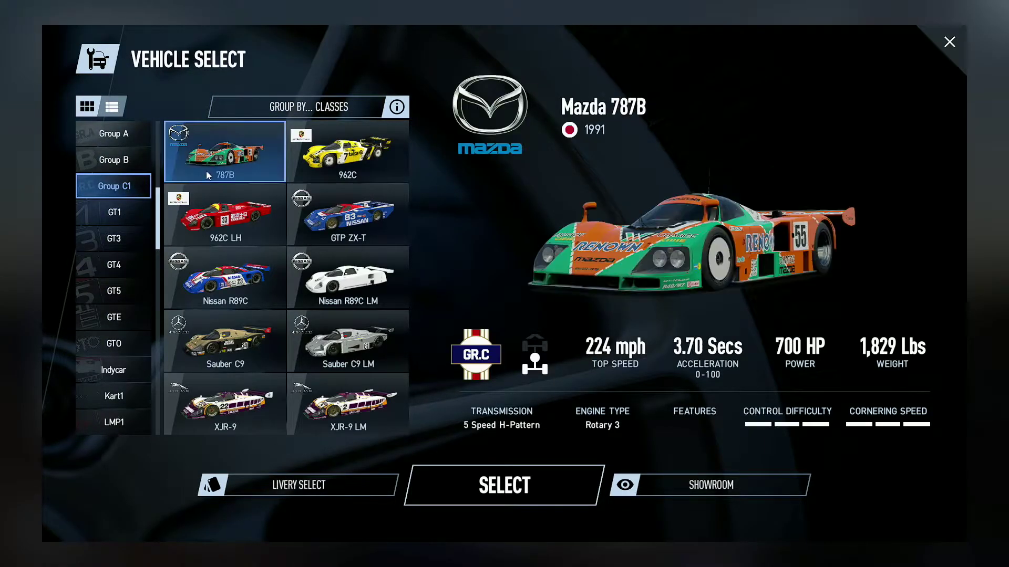
{"action": "left_click", "coordinate": [225, 215]}
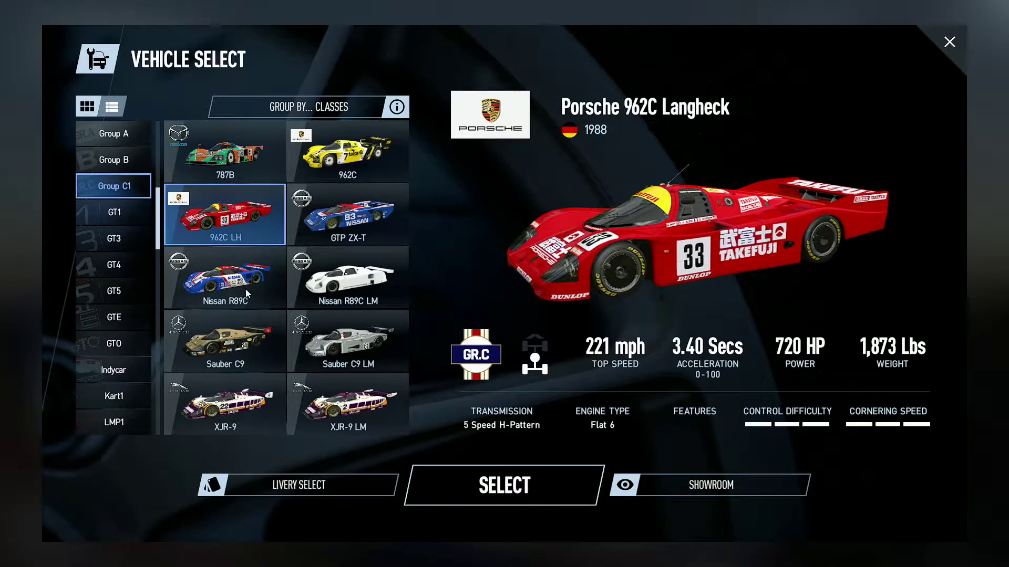
{"action": "left_click", "coordinate": [329, 221]}
{"action": "left_click", "coordinate": [328, 158]}
{"action": "left_click", "coordinate": [335, 267]}
{"action": "left_click", "coordinate": [234, 284]}
{"action": "left_click", "coordinate": [225, 155]}
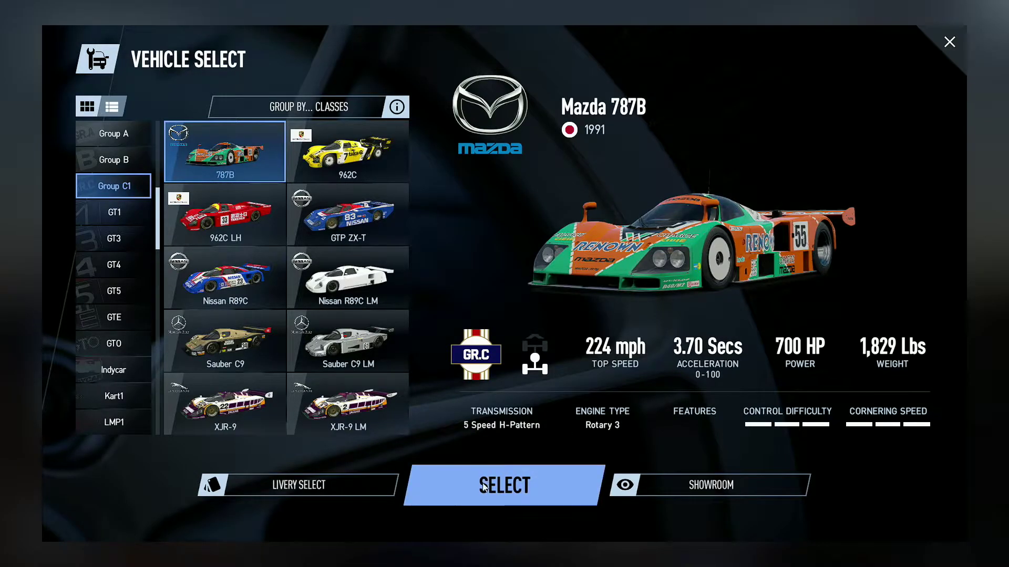
{"action": "left_click", "coordinate": [378, 488]}
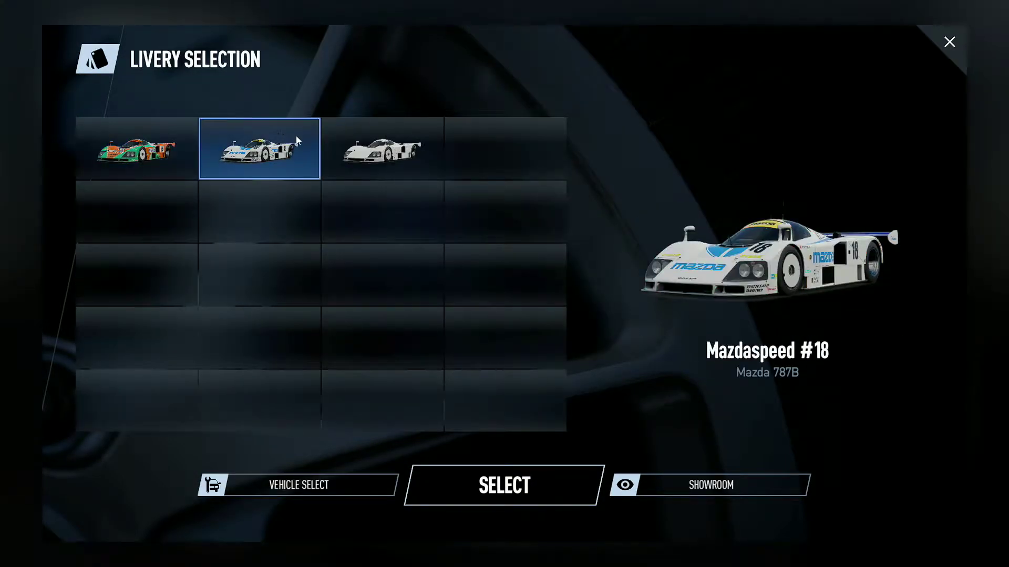
{"action": "left_click", "coordinate": [500, 496]}
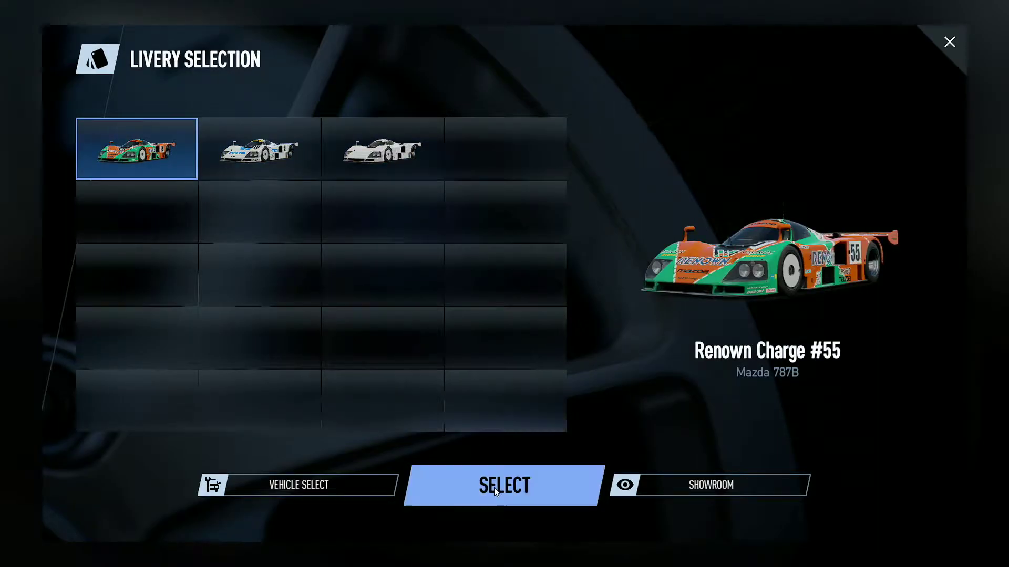
{"action": "left_click", "coordinate": [522, 484]}
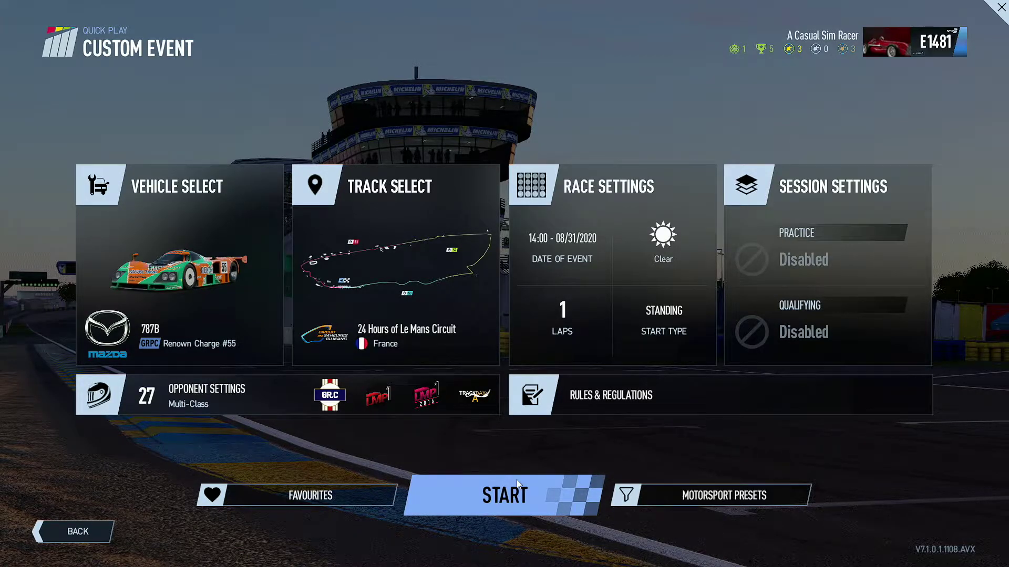
- Set the opponent field type to Same Class and save
{"action": "left_click", "coordinate": [458, 405]}
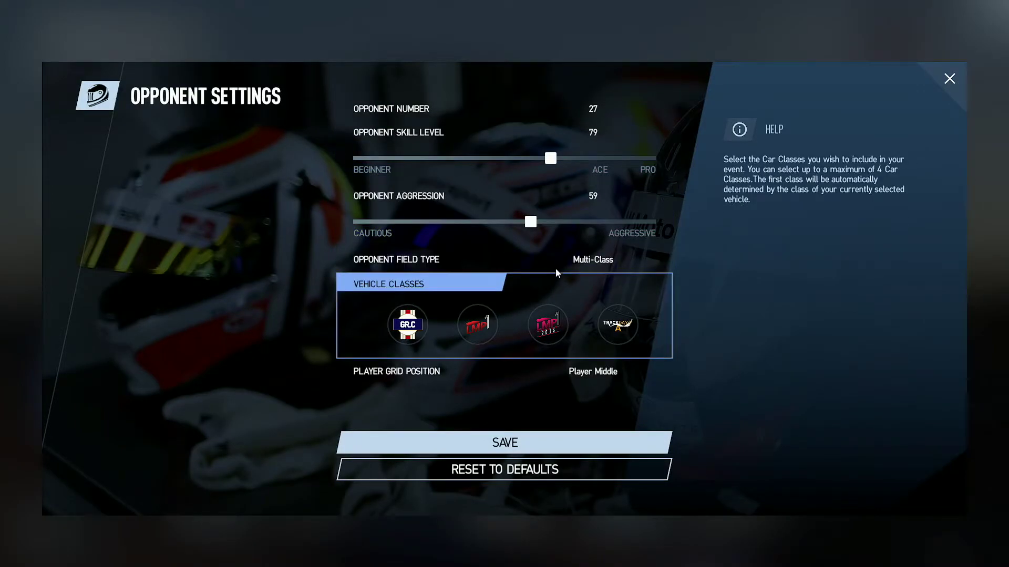
{"action": "left_click", "coordinate": [530, 261]}
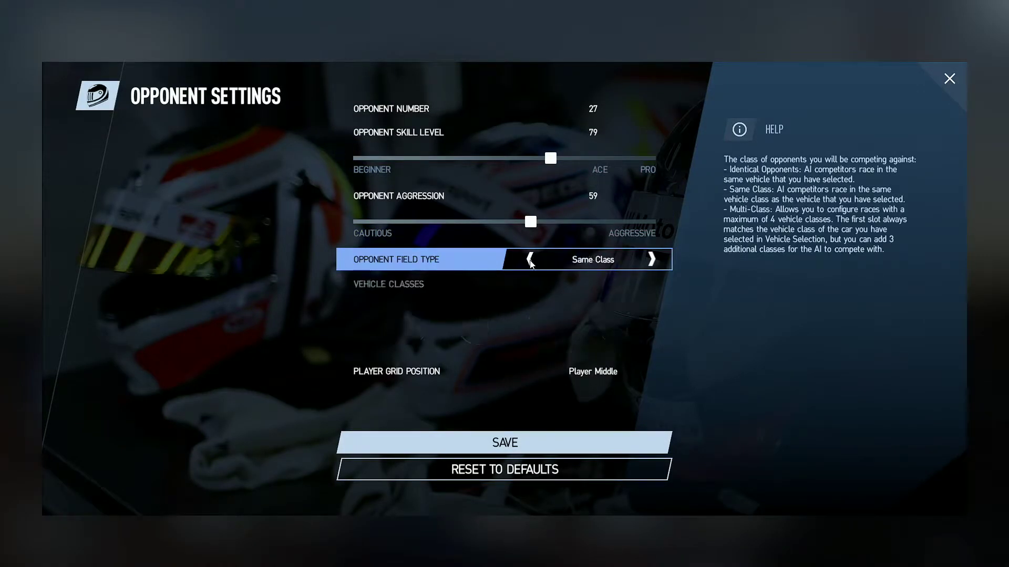
{"action": "left_click", "coordinate": [517, 446]}
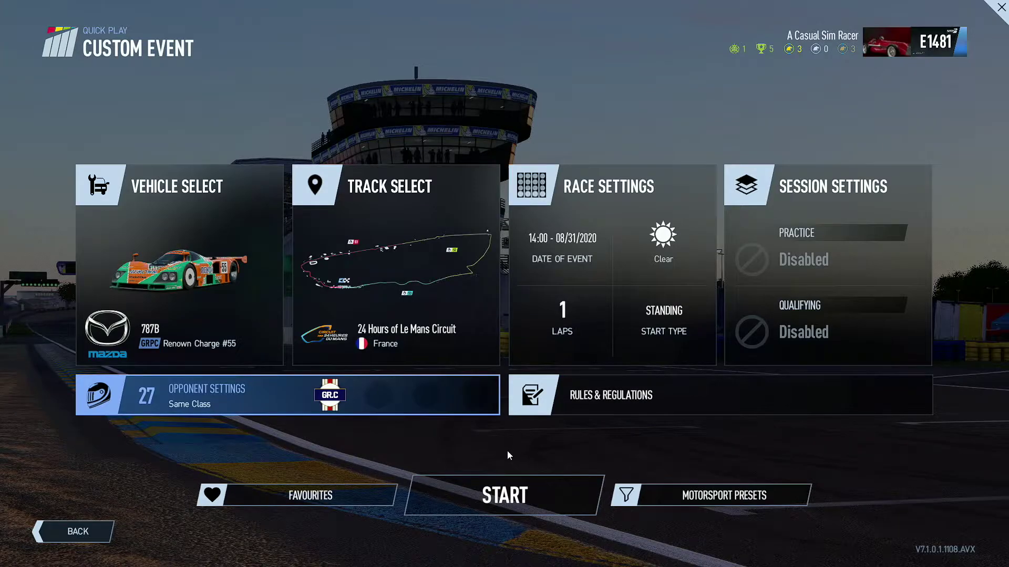
- Launch the Mazda 787B from the Le Mans grid and upshift through first to fourth gear
{"action": "left_click", "coordinate": [509, 500]}
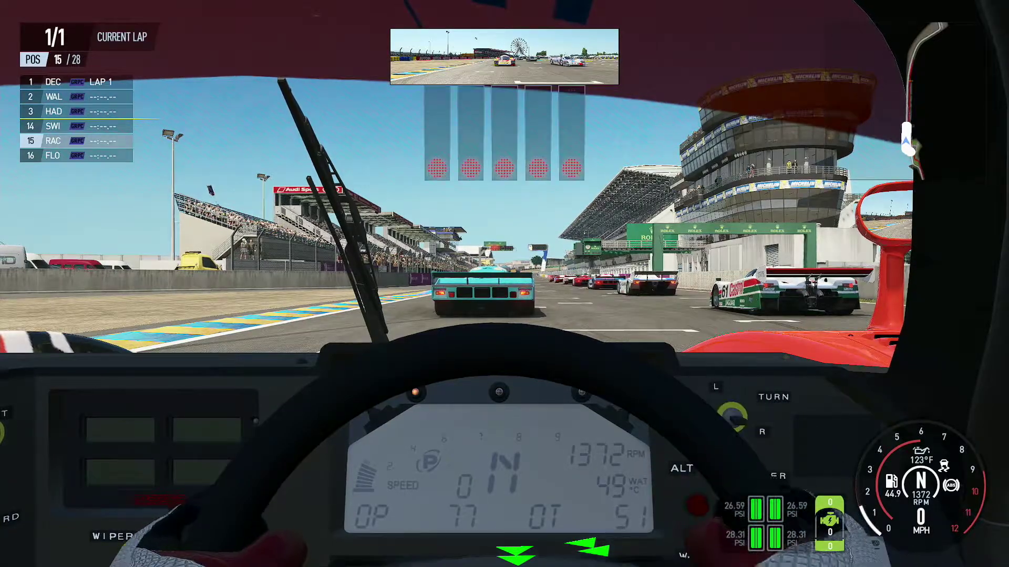
{"action": "key", "text": "a"}
{"action": "key", "text": "Up"}
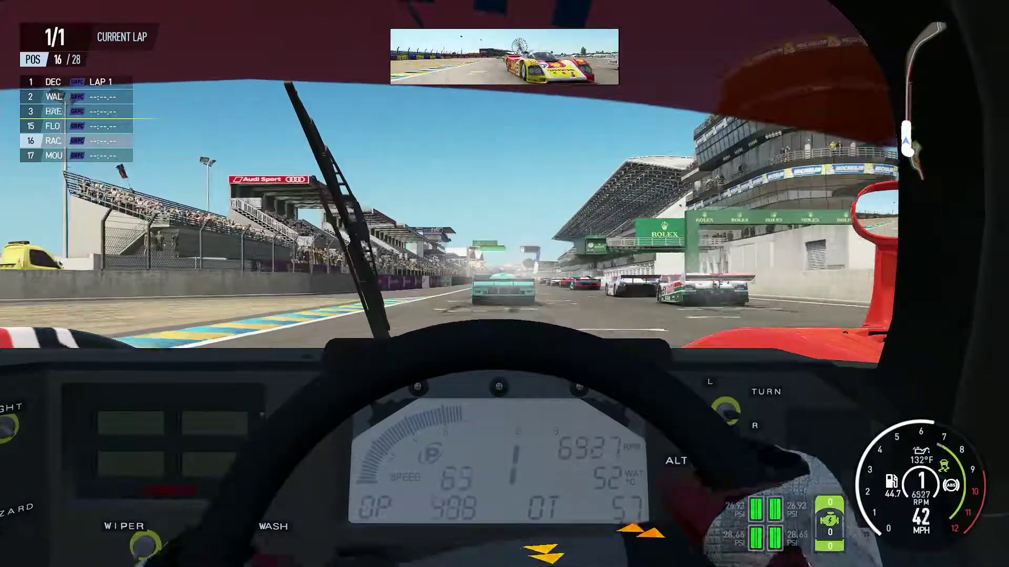
{"action": "key", "text": "a"}
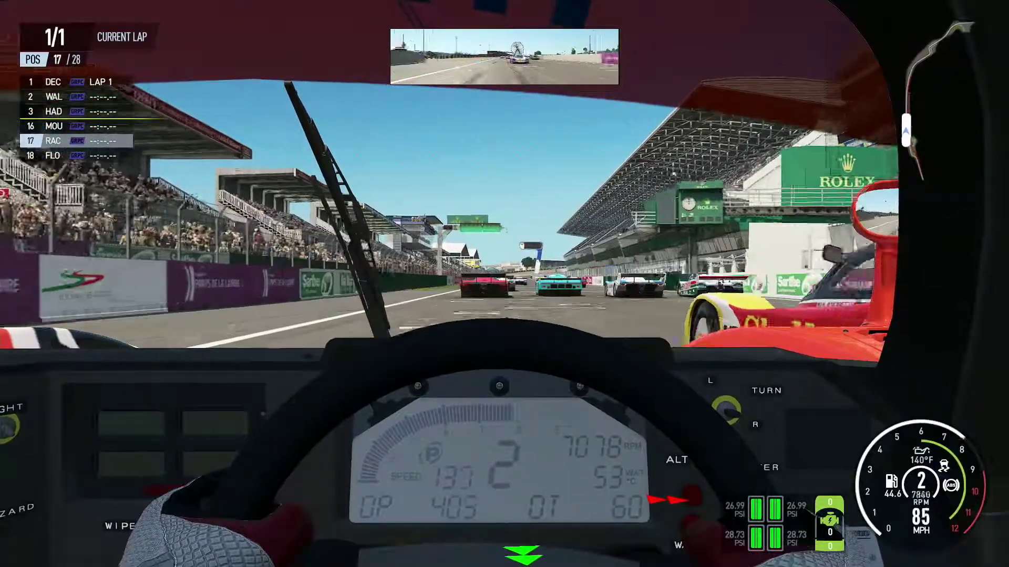
{"action": "key", "text": "a"}
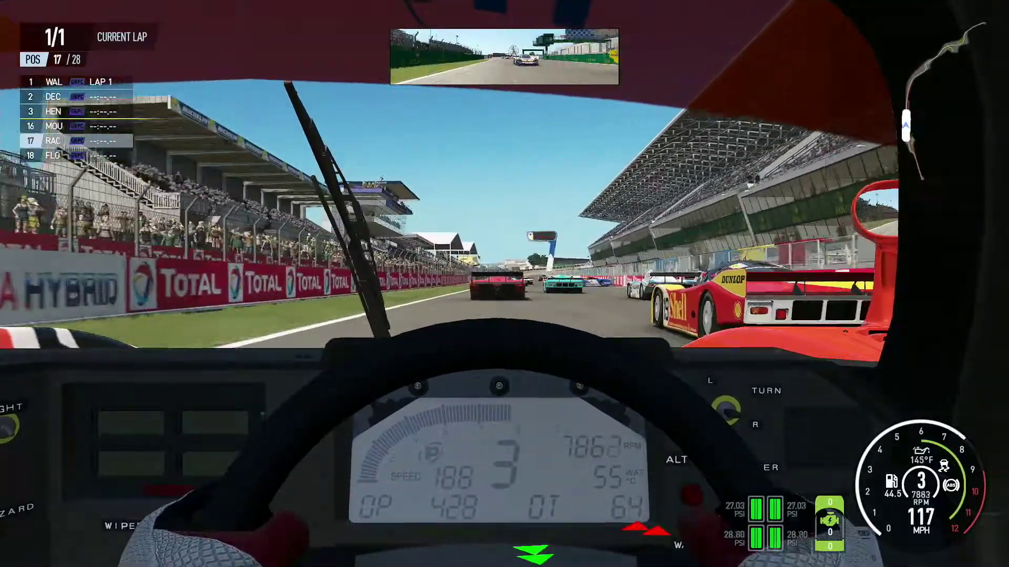
{"action": "key", "text": "a"}
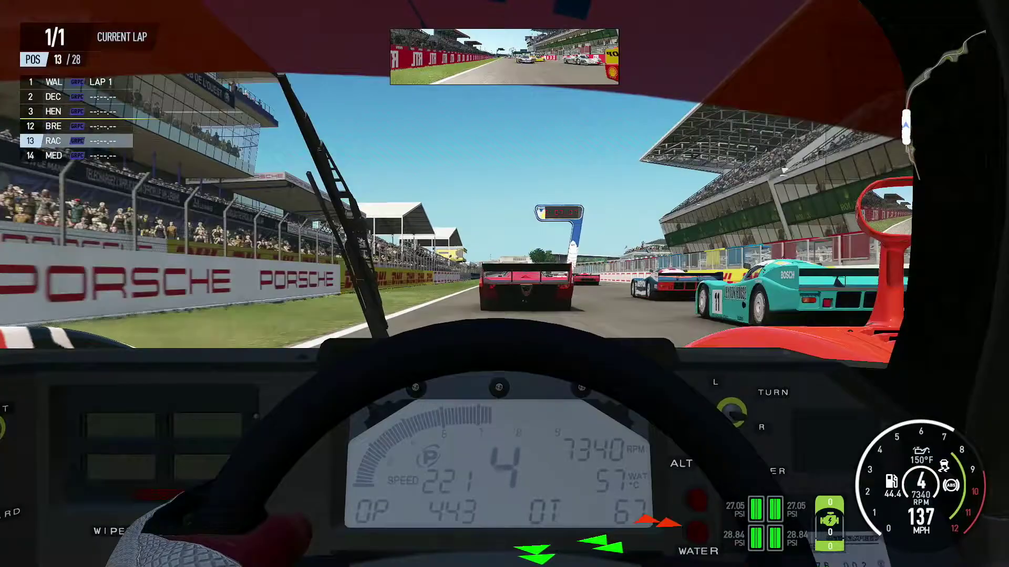